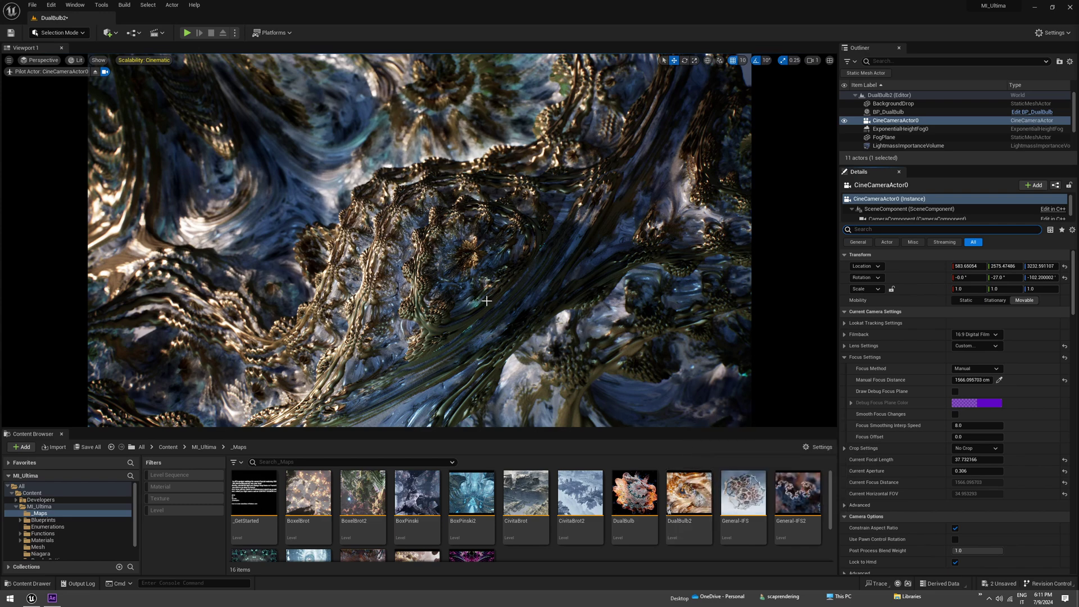
Hide RectLight2 to check its lighting, restore it, then select BP_DualBulb to show its fractal parameters
left_click(888, 112)
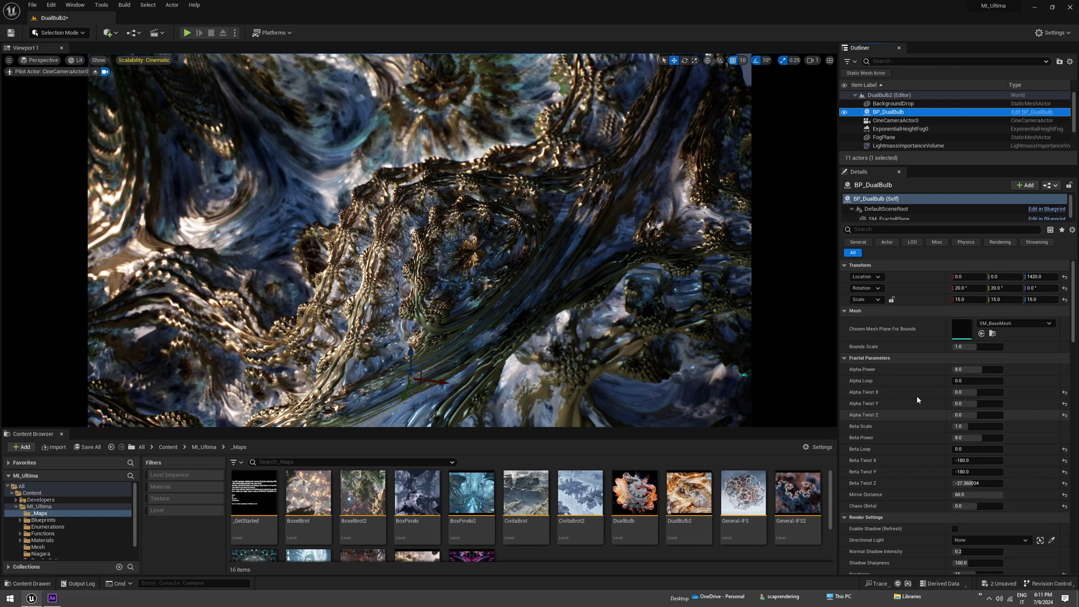
left_click(895, 121)
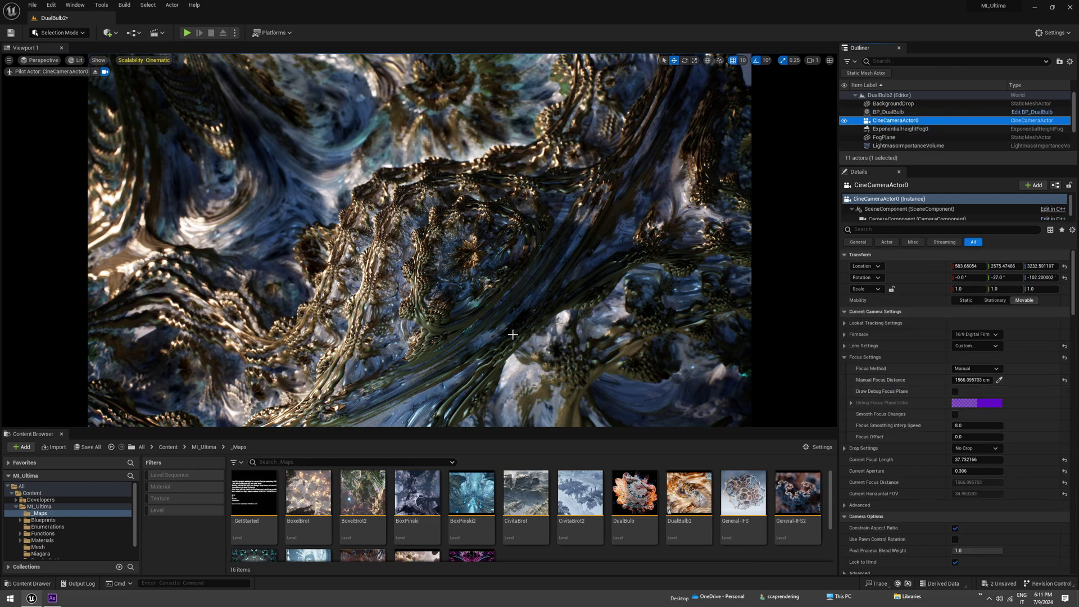
scroll(899, 141, "down", 1)
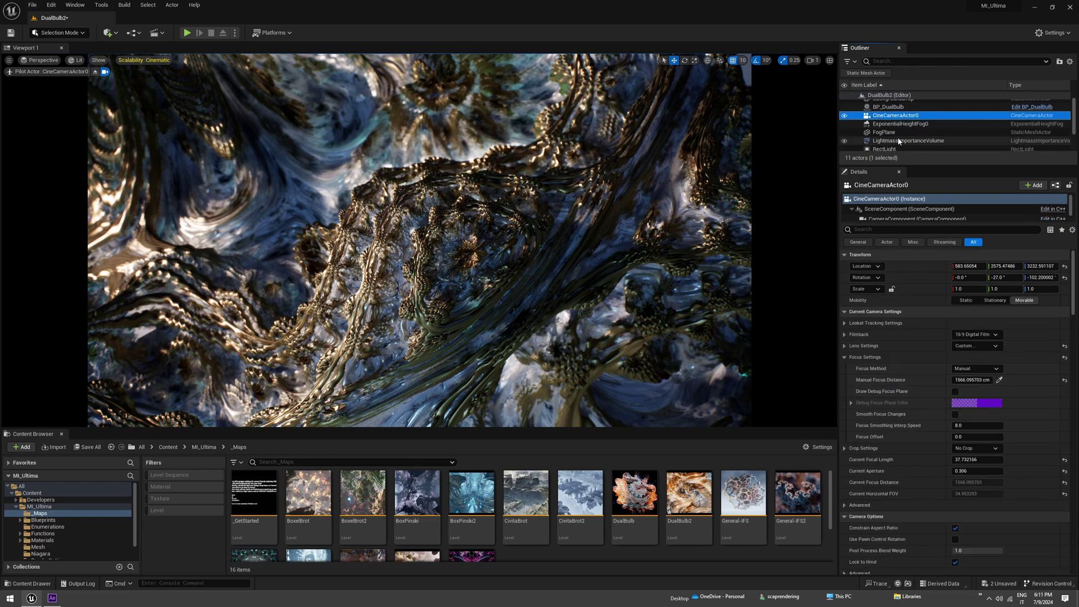
scroll(899, 141, "down", 1)
left_click(845, 131)
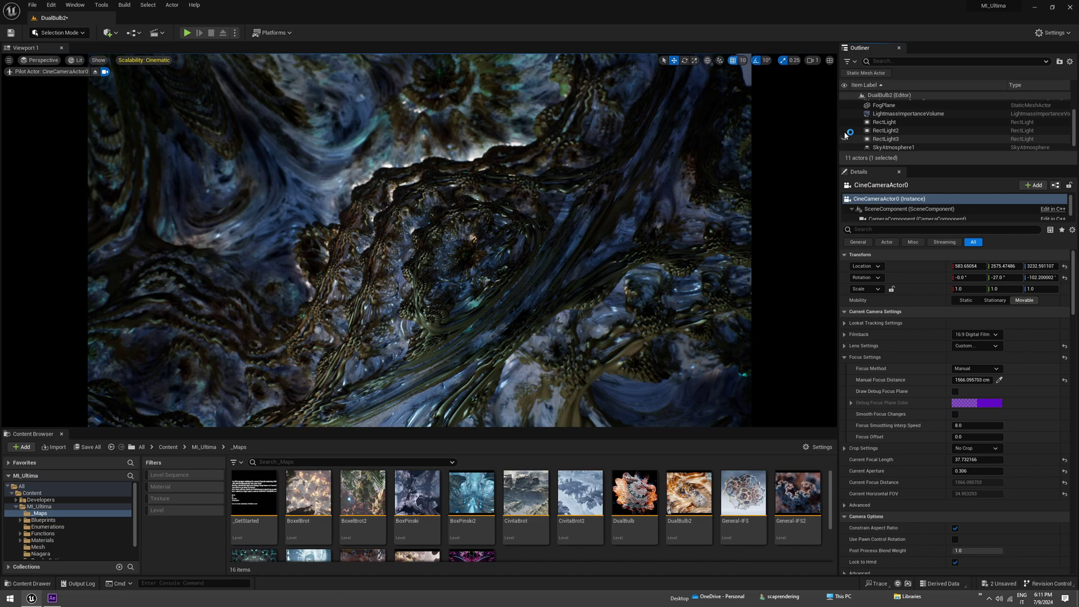
left_click(845, 131)
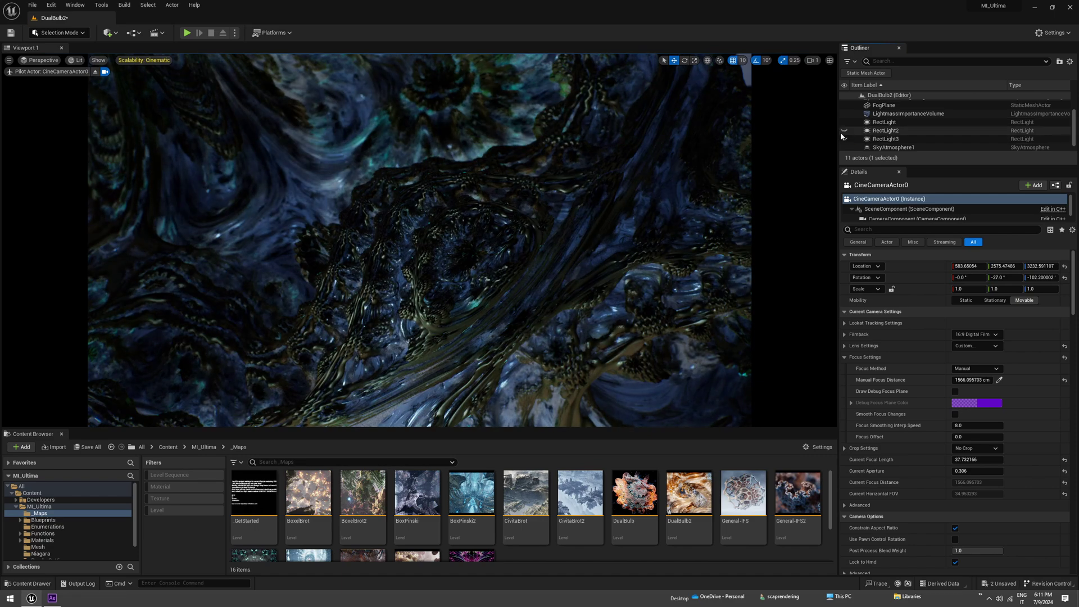
left_click(844, 131)
scroll(888, 118, "up", 3)
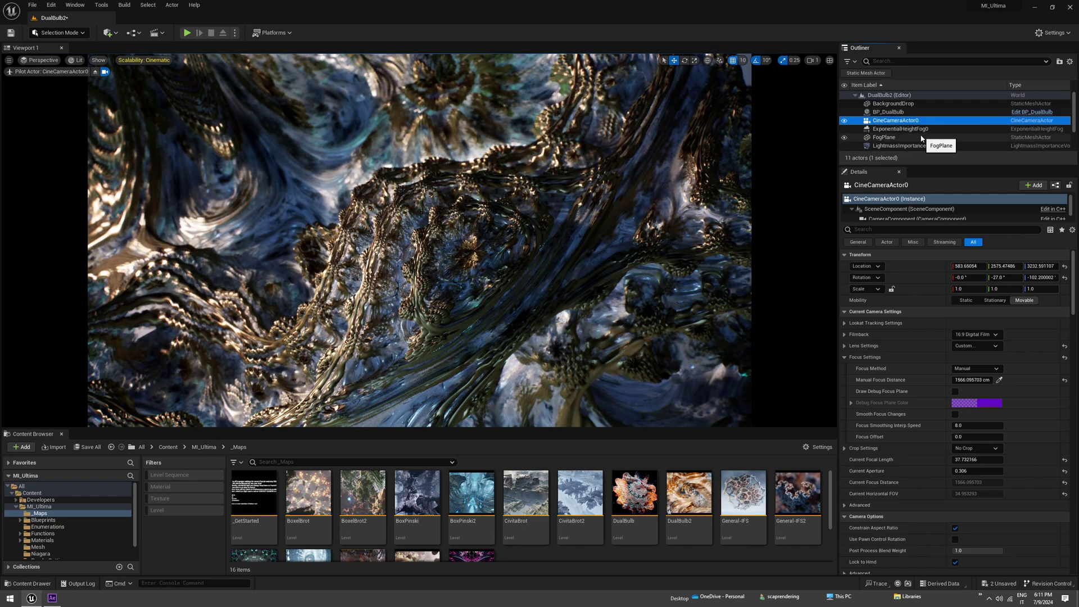
left_click(889, 113)
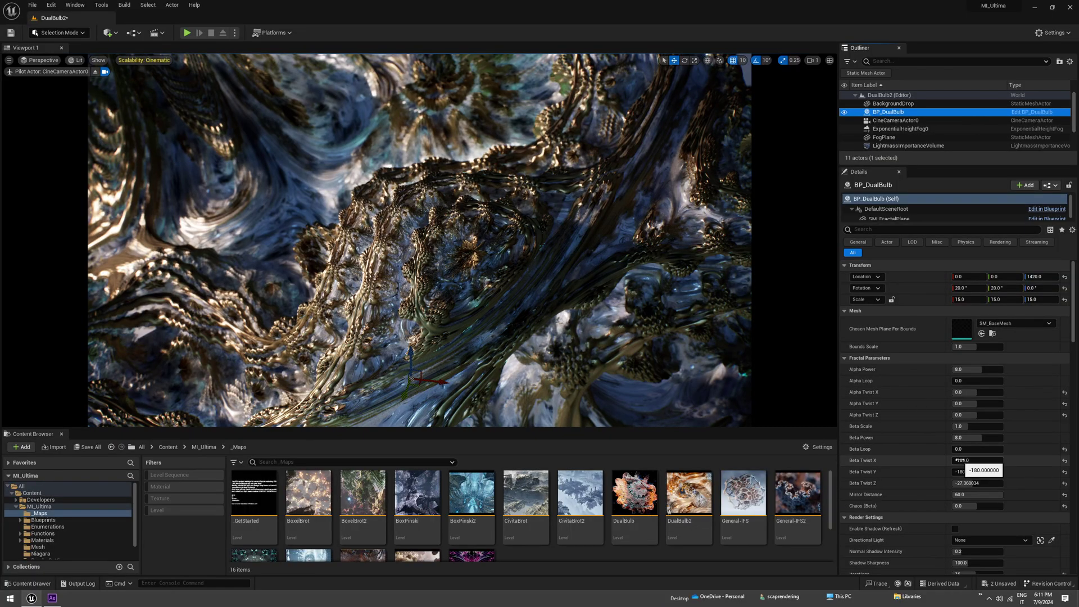
Drag BP_DualBulb's Beta Twist X to about -50 and Beta Twist Z to about -73
left_click_drag(959, 460, 983, 471)
left_click_drag(978, 483, 984, 449)
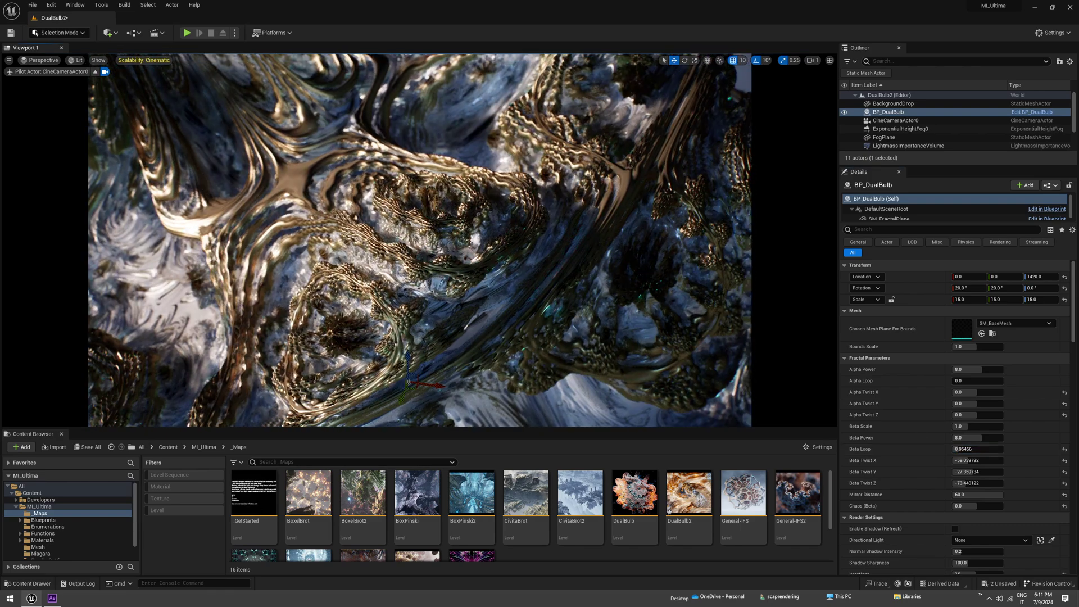
Add a new level sequence and save it as NewLevelSequence3
left_click(154, 33)
left_click(175, 51)
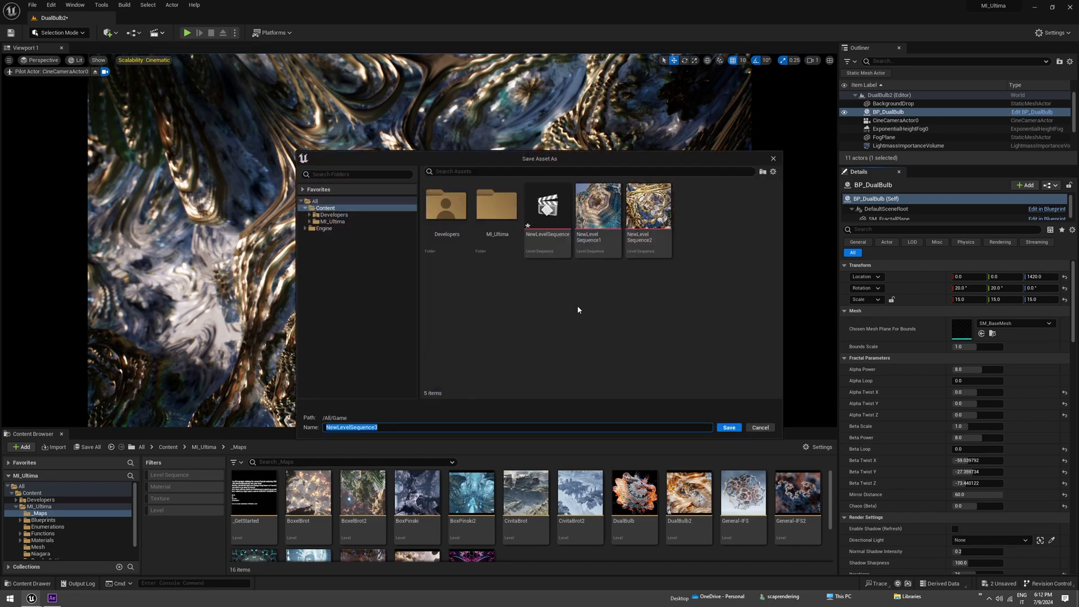
left_click(729, 428)
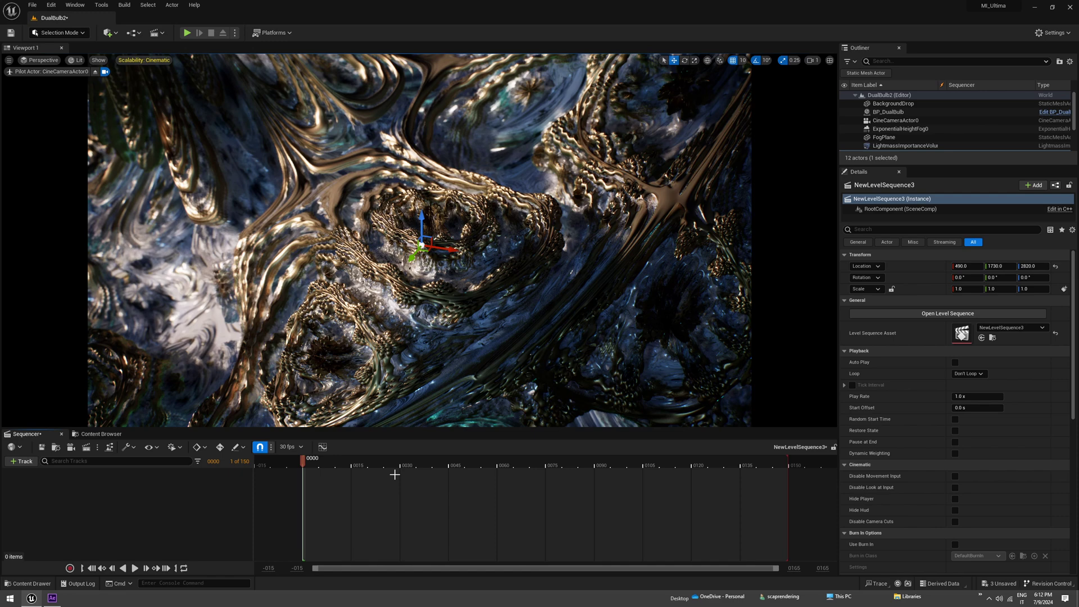
Key BP_DualBulb's Beta Loop at 0 on frame 0 and 1 on frame 149, then select both keys
left_click(889, 112)
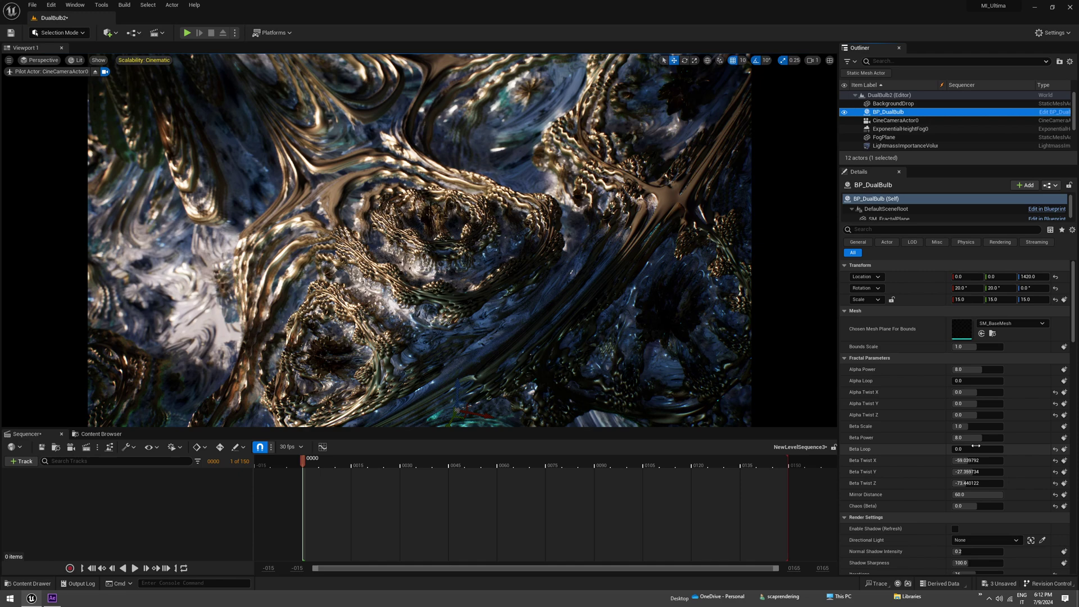
left_click(1064, 449)
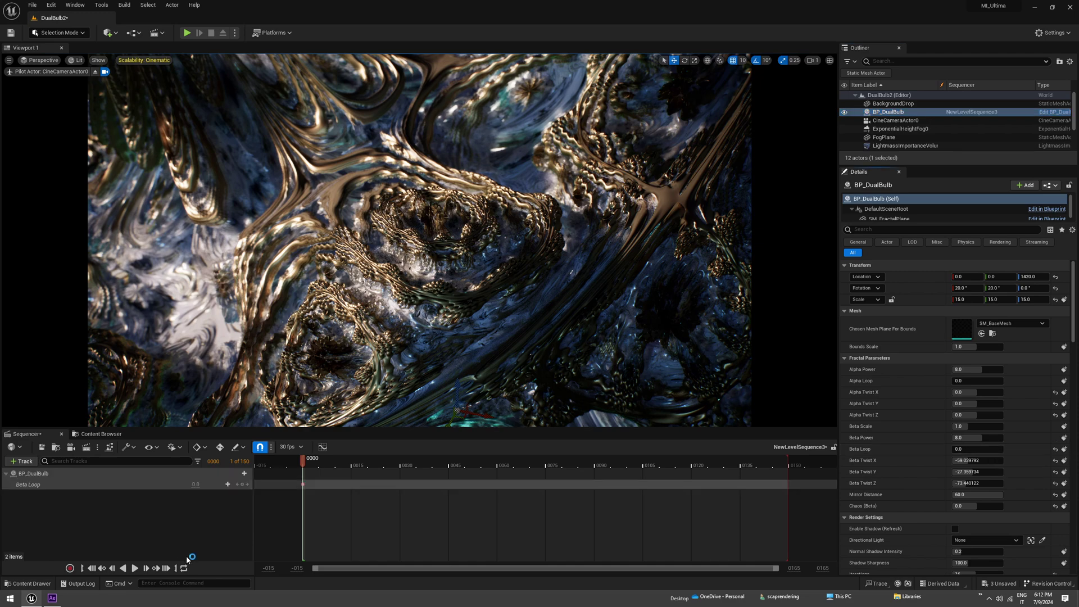
left_click(169, 569)
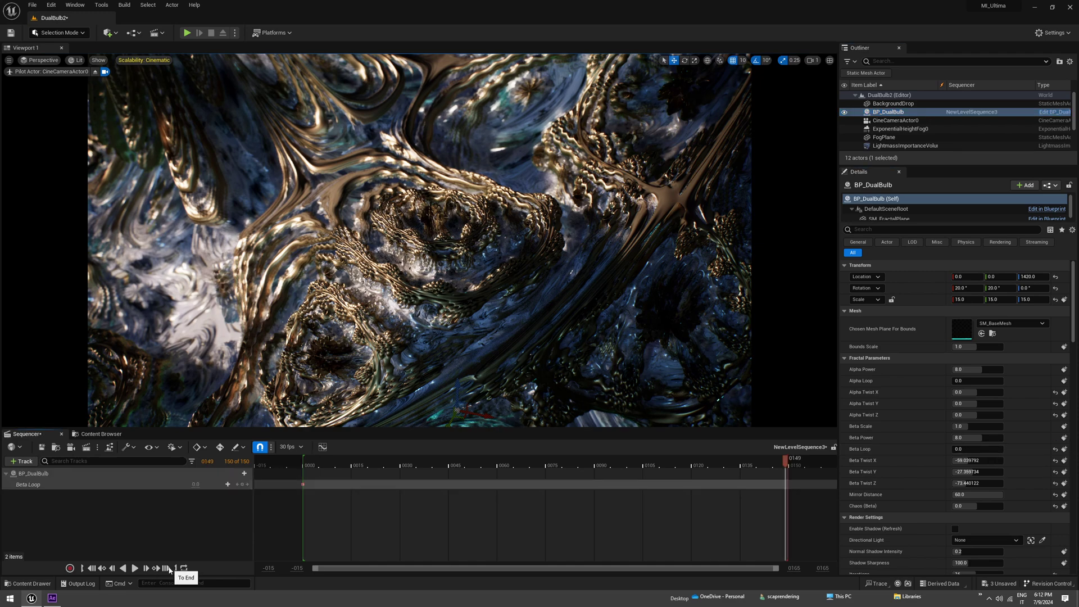
left_click(958, 449)
type("1")
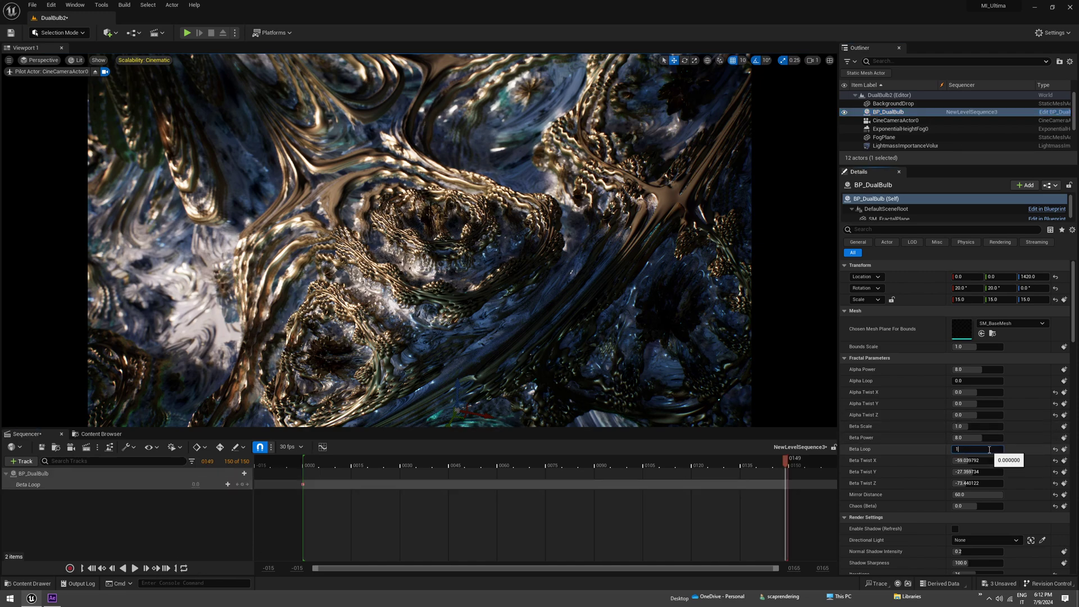
left_click(1065, 450)
left_click_drag(273, 516, 410, 487)
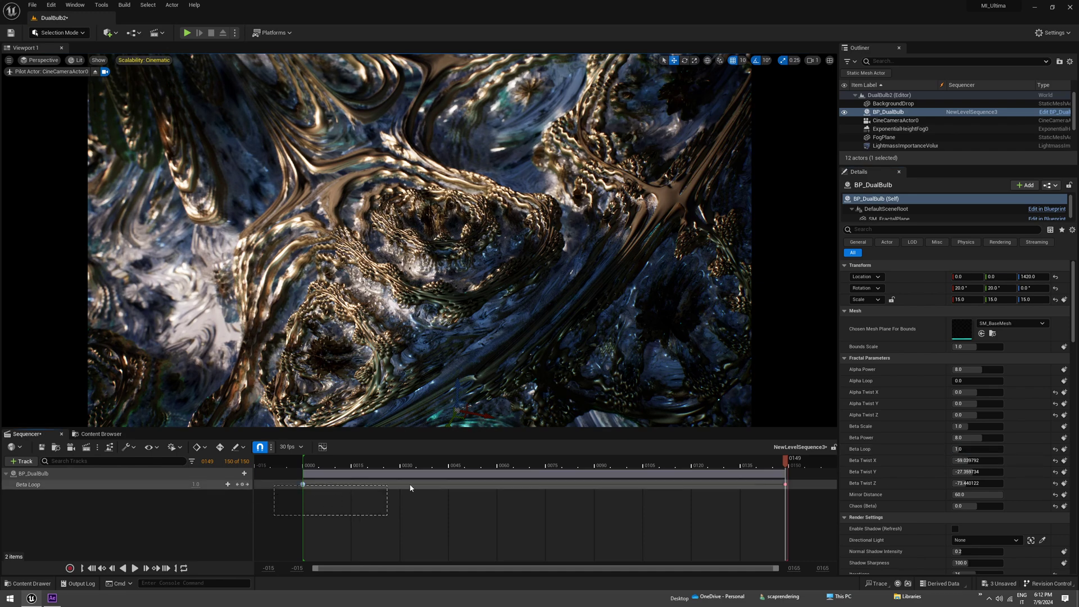
left_click_drag(797, 480, 786, 485)
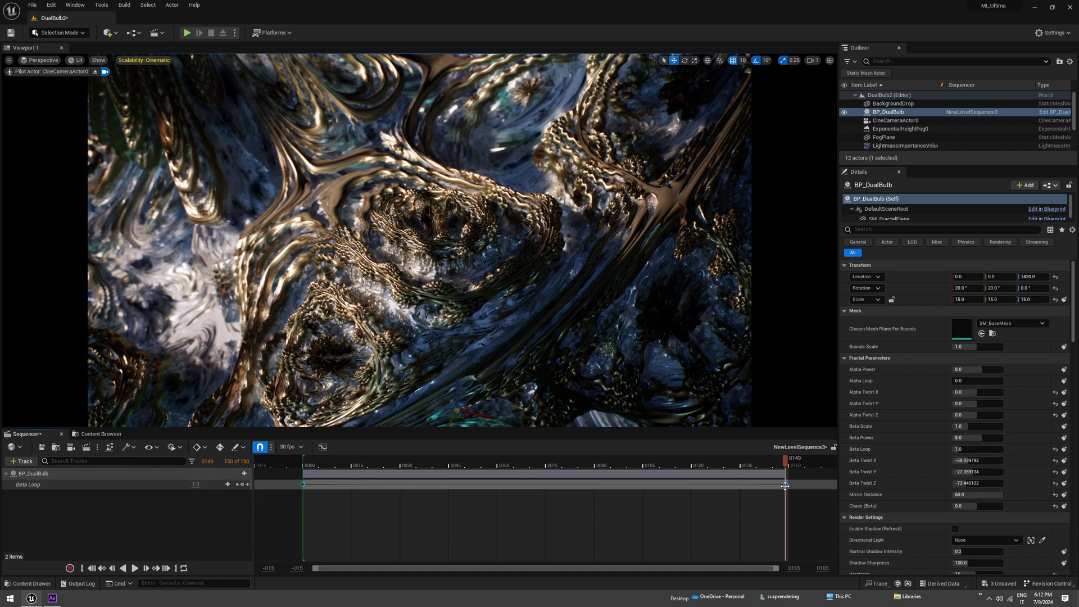
Set the Beta Loop keys to Linear interpolation, preview the playback, and save the sequence
right_click(785, 486)
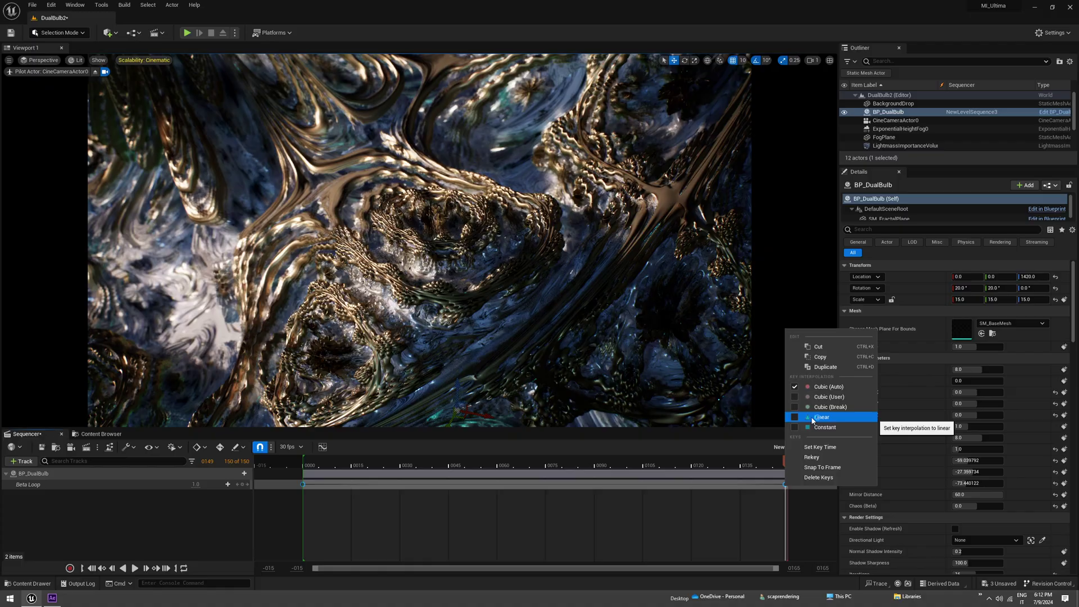
left_click(821, 417)
left_click(135, 569)
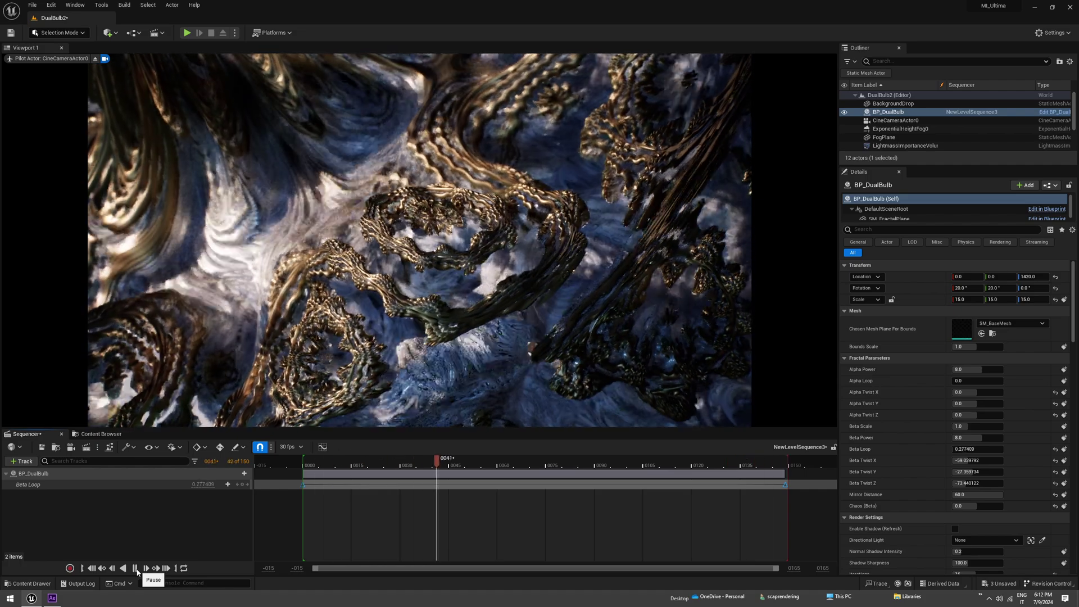
left_click(137, 570)
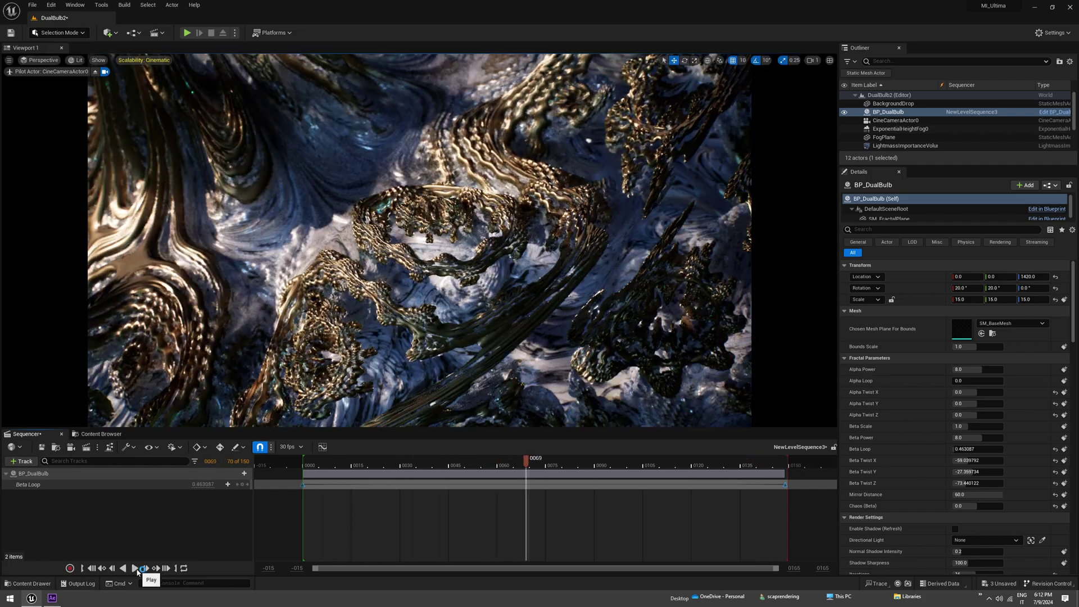
left_click(41, 447)
Tick Updating Enabled, add CineCameraActor0 to NewLevelSequence3, and save the sequence
scroll(926, 406, "down", 2)
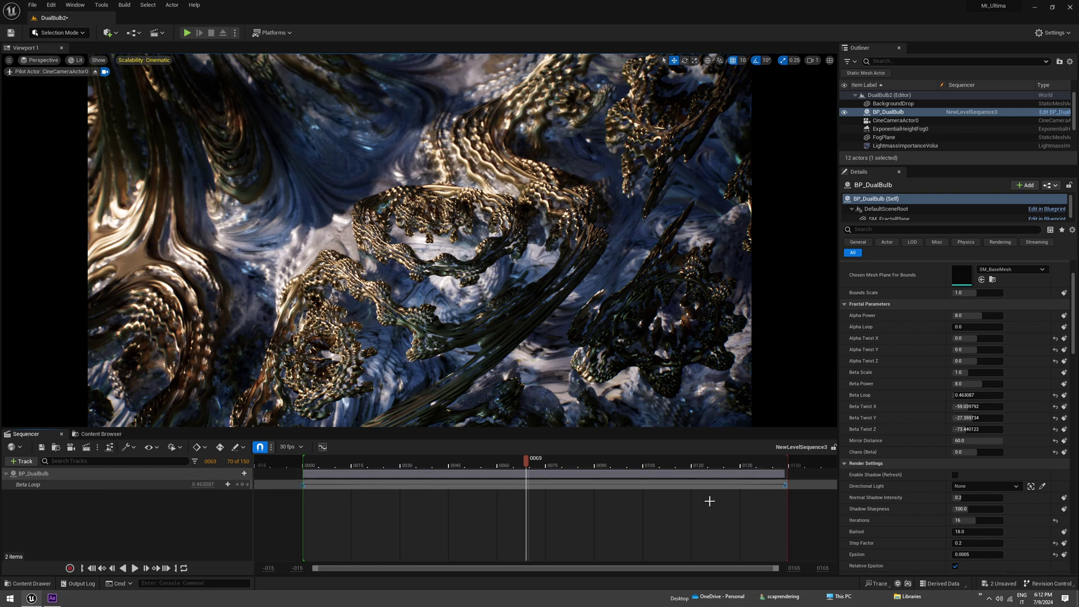
scroll(874, 419, "down", 7)
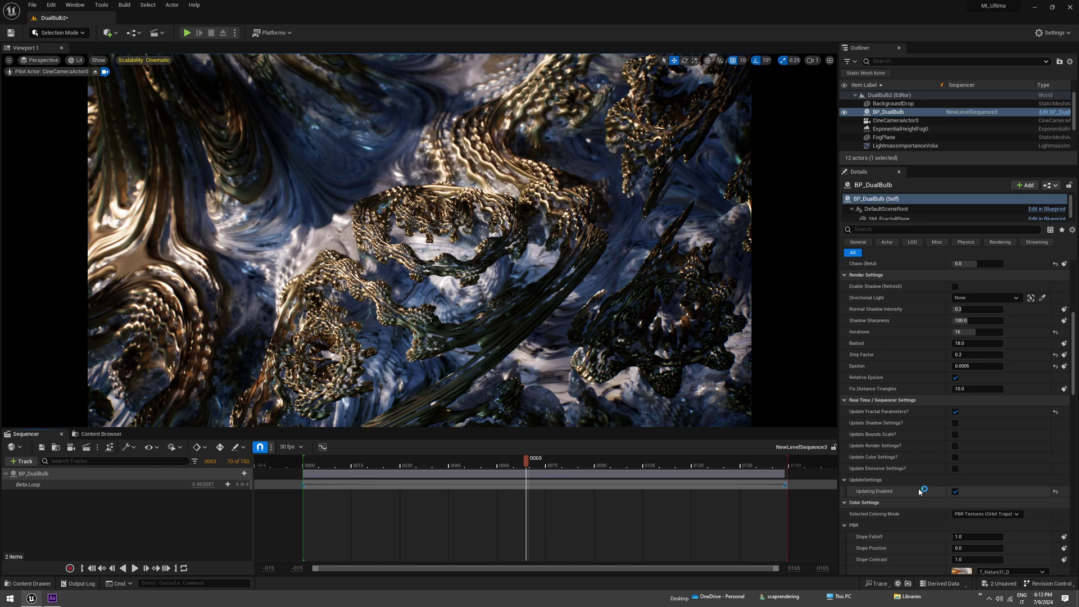
left_click(956, 492)
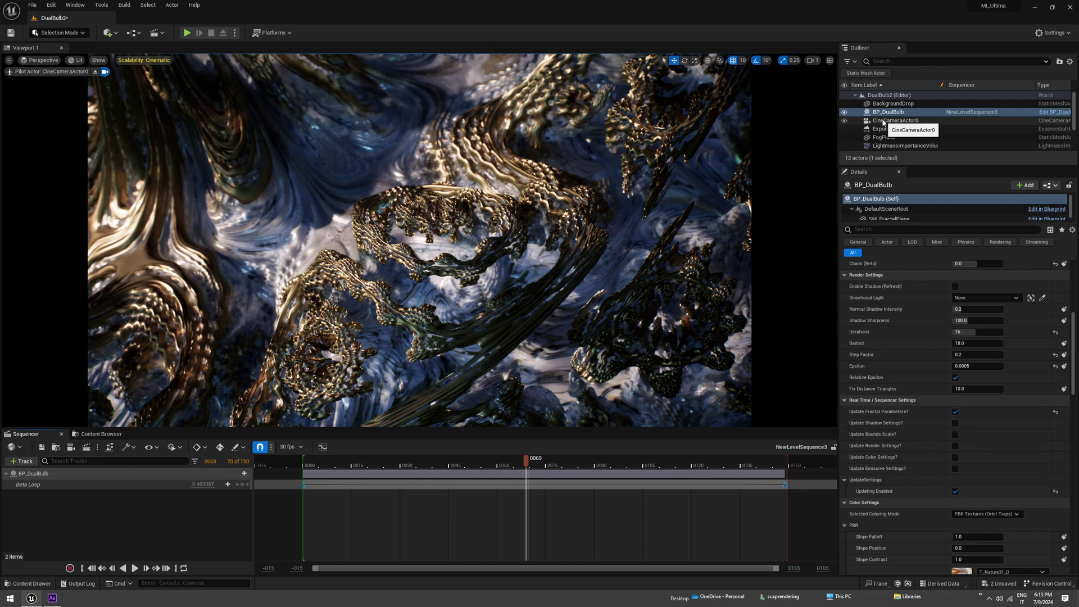
left_click_drag(895, 120, 113, 509)
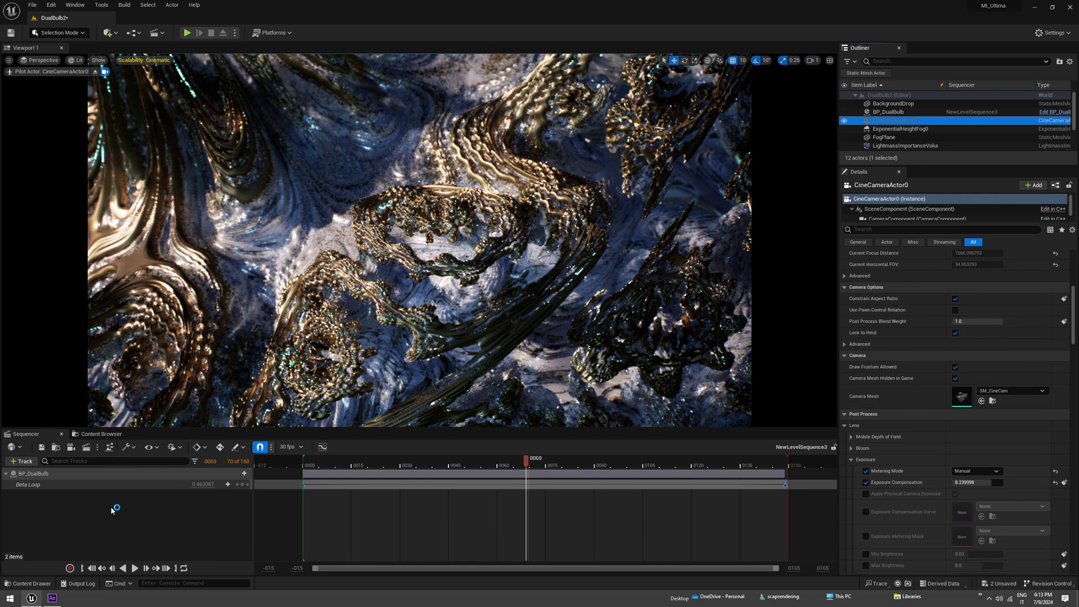
left_click(41, 447)
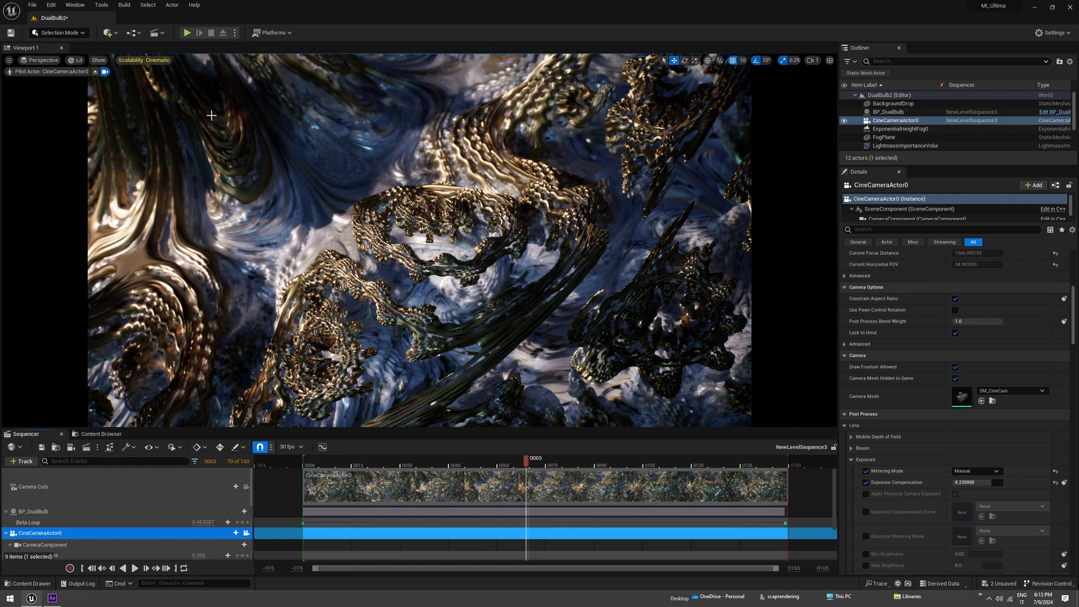
Open Movie Render Queue from the Window menu and add NewLevelSequence3 as a render job
left_click(75, 5)
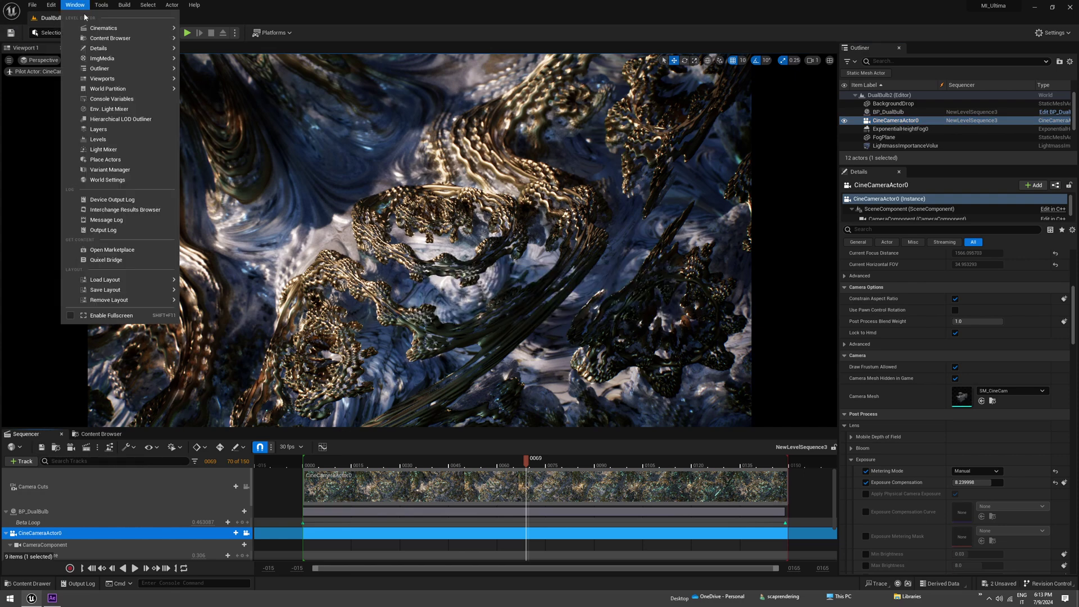
mouse_move(100, 28)
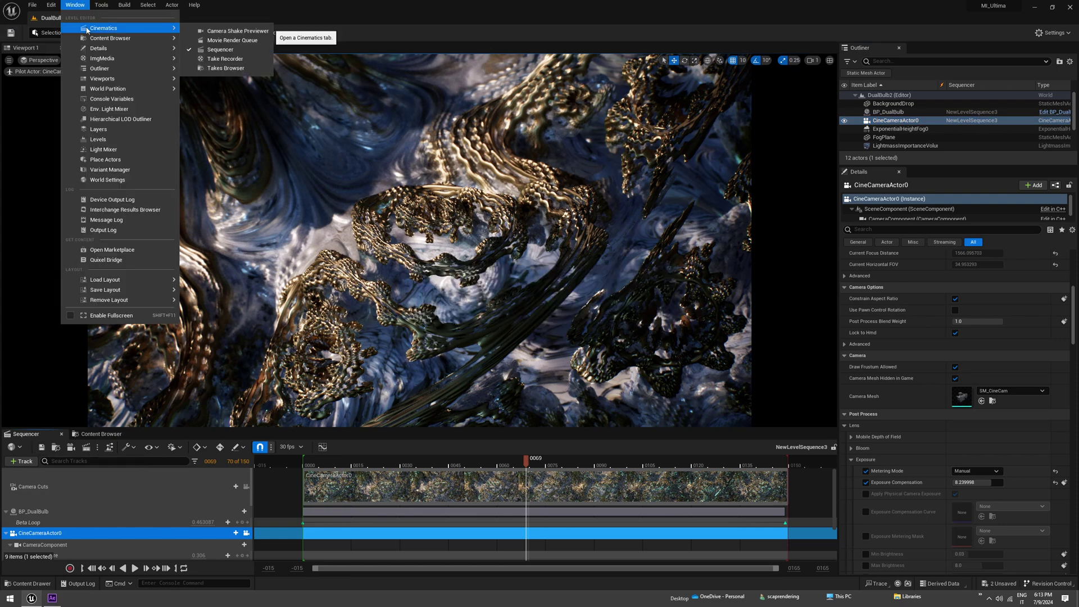
left_click(230, 40)
left_click_drag(433, 90, 431, 124)
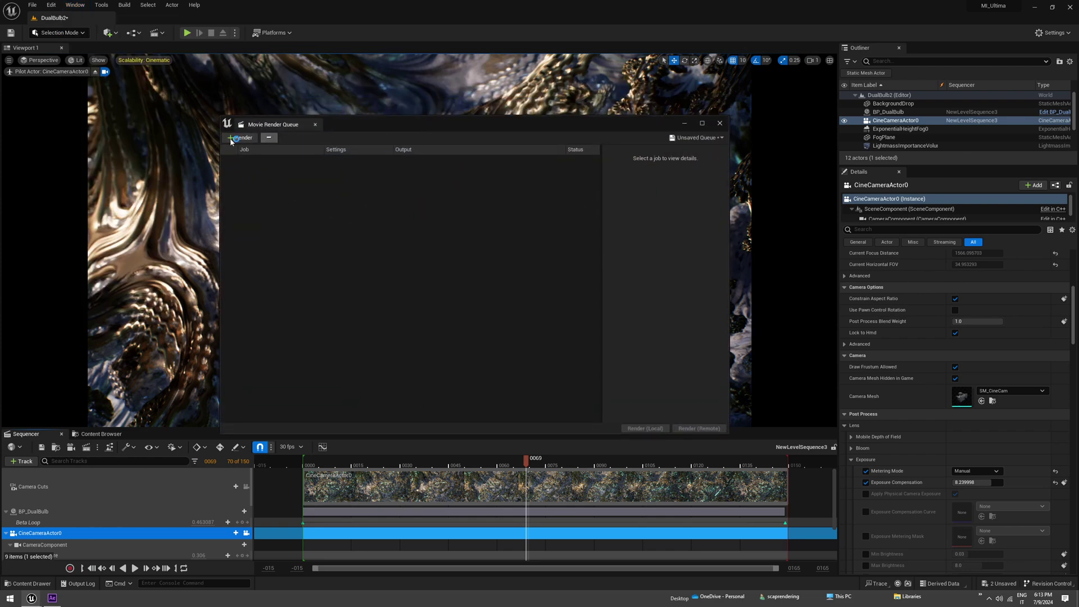
left_click(242, 138)
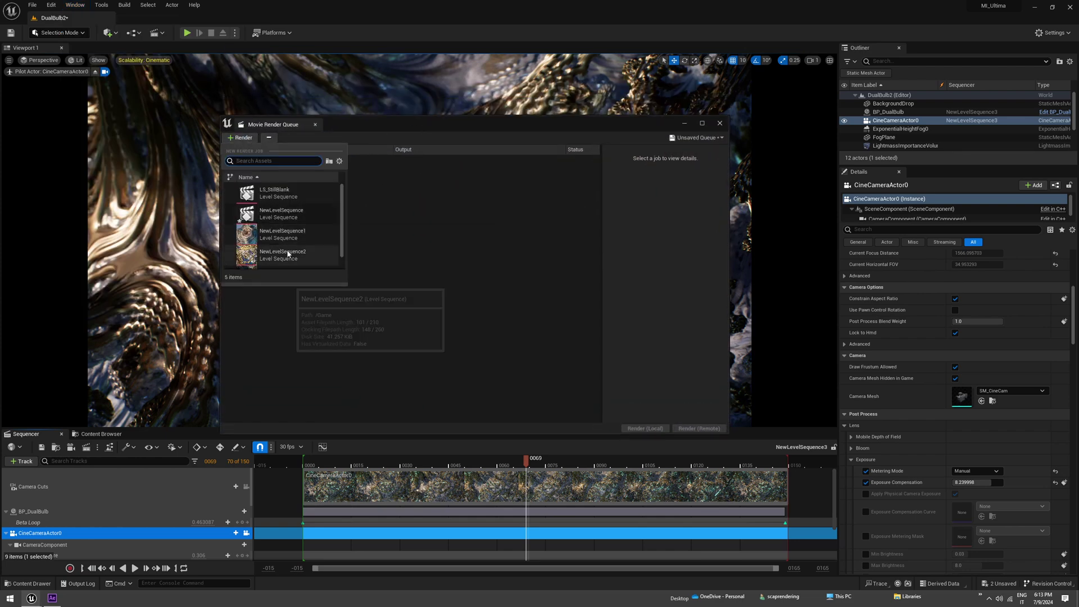
scroll(284, 256, "down", 1)
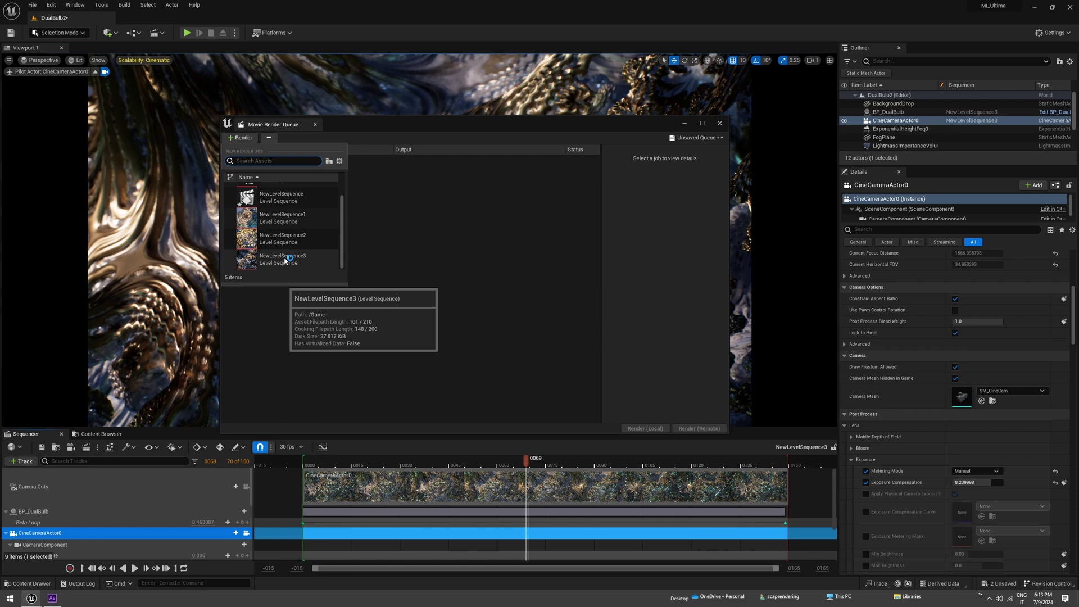
left_click(283, 259)
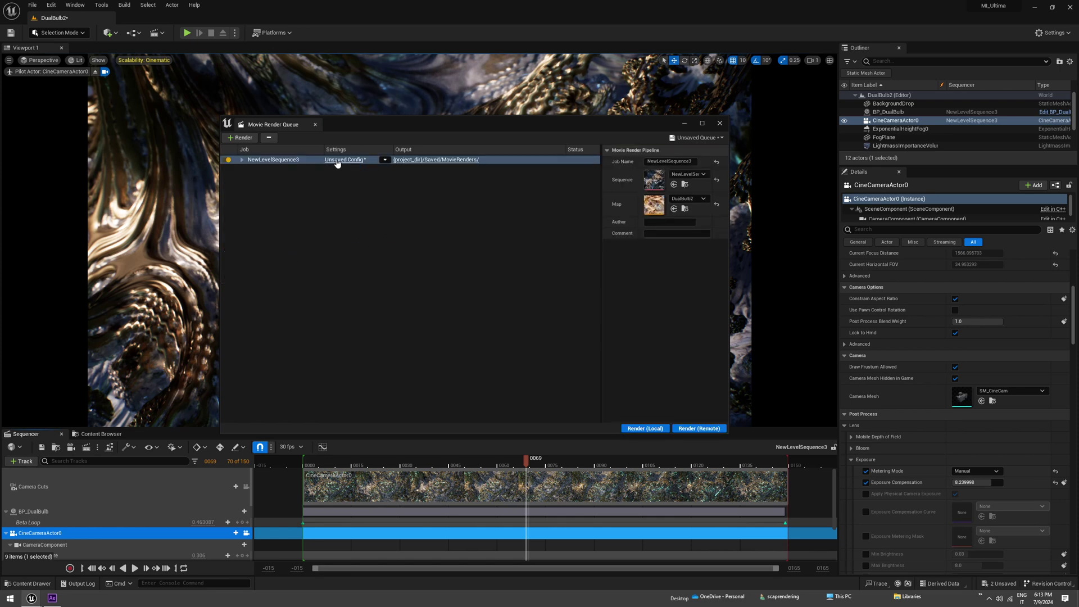
Load the BestRenderSettings preset into the job's config, replacing the unsaved settings
left_click(337, 160)
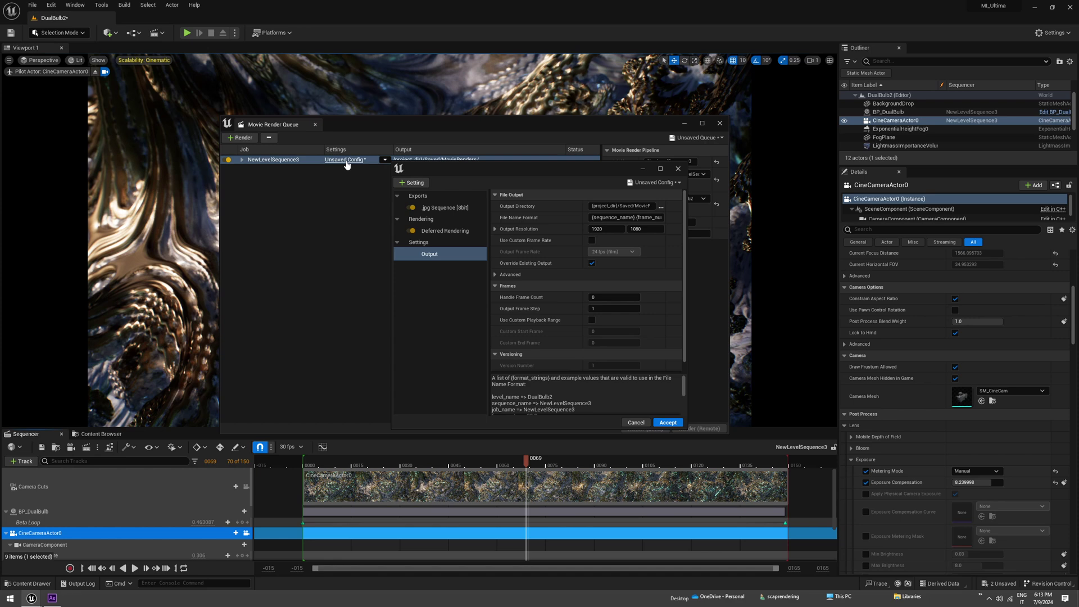
left_click(653, 182)
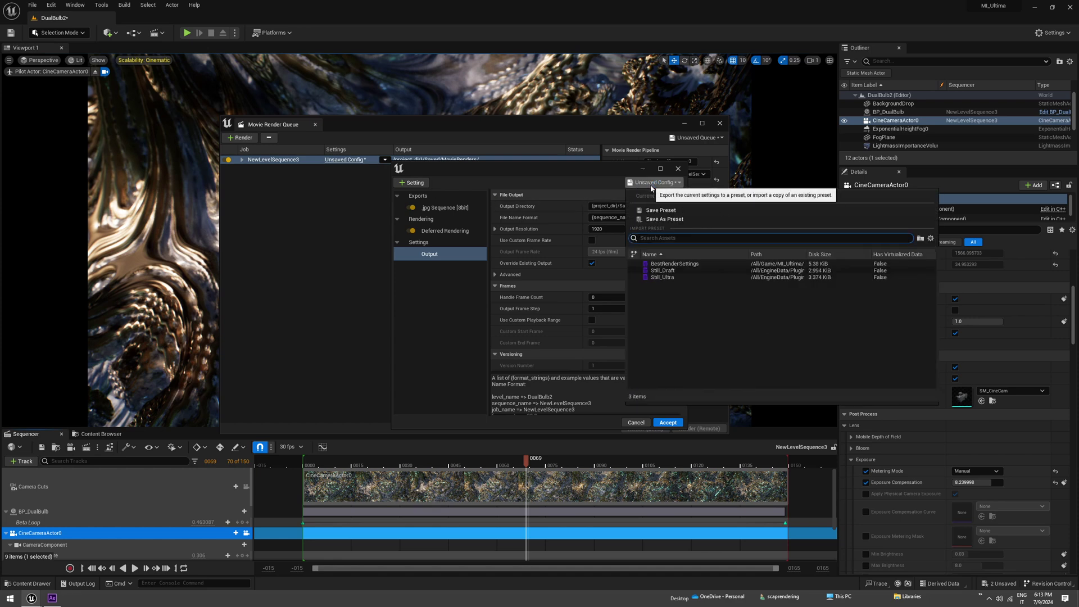
left_click(677, 264)
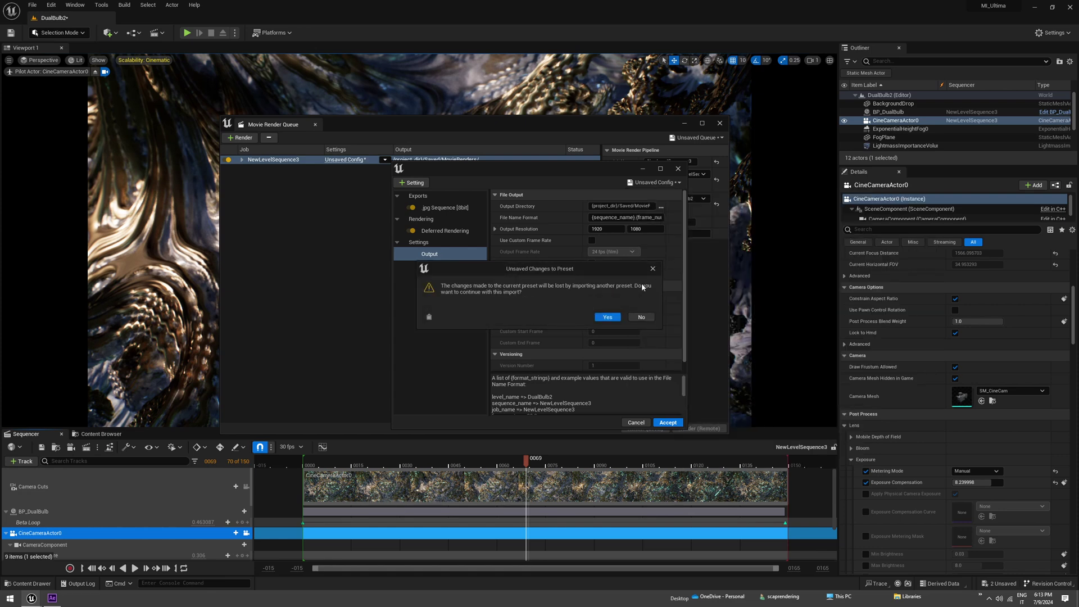
left_click(608, 317)
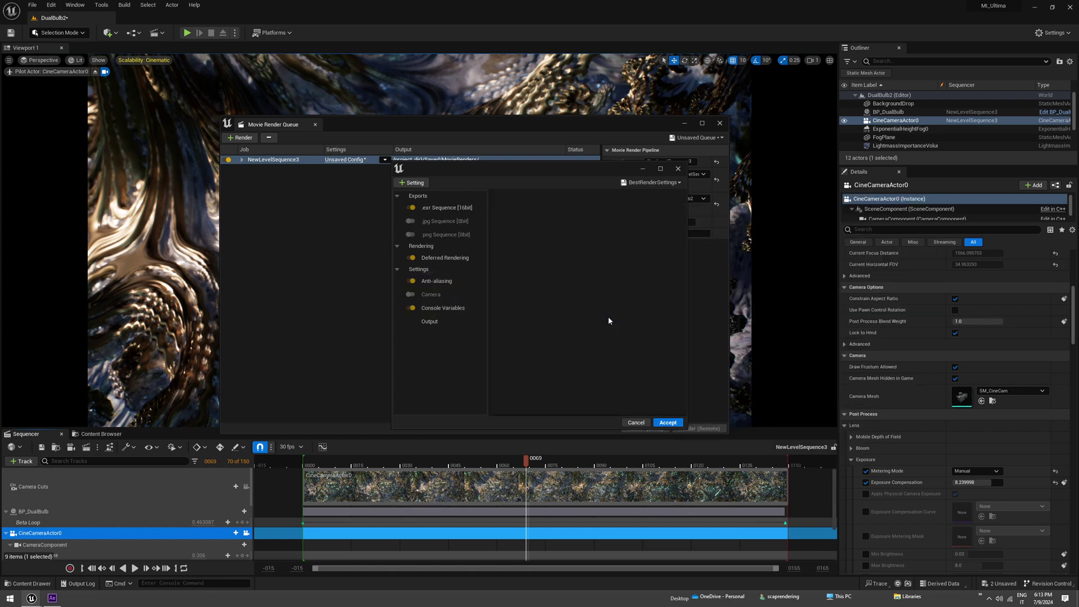
Check the preset's r.DepthOfFieldQuality console variable (0.0) and anti-aliasing spatial sample count (8)
left_click(448, 308)
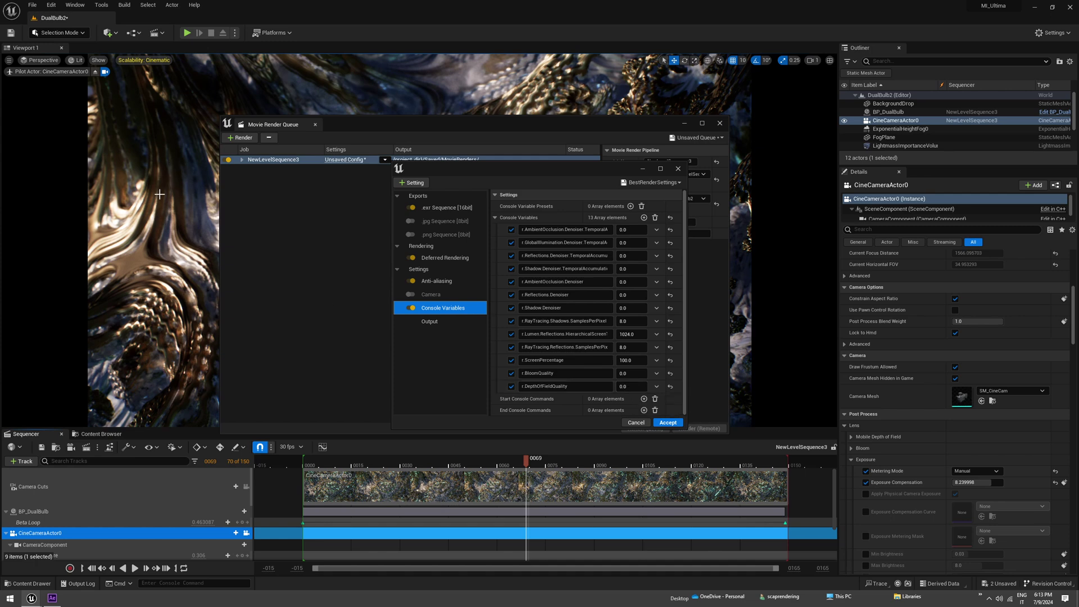
left_click(626, 389)
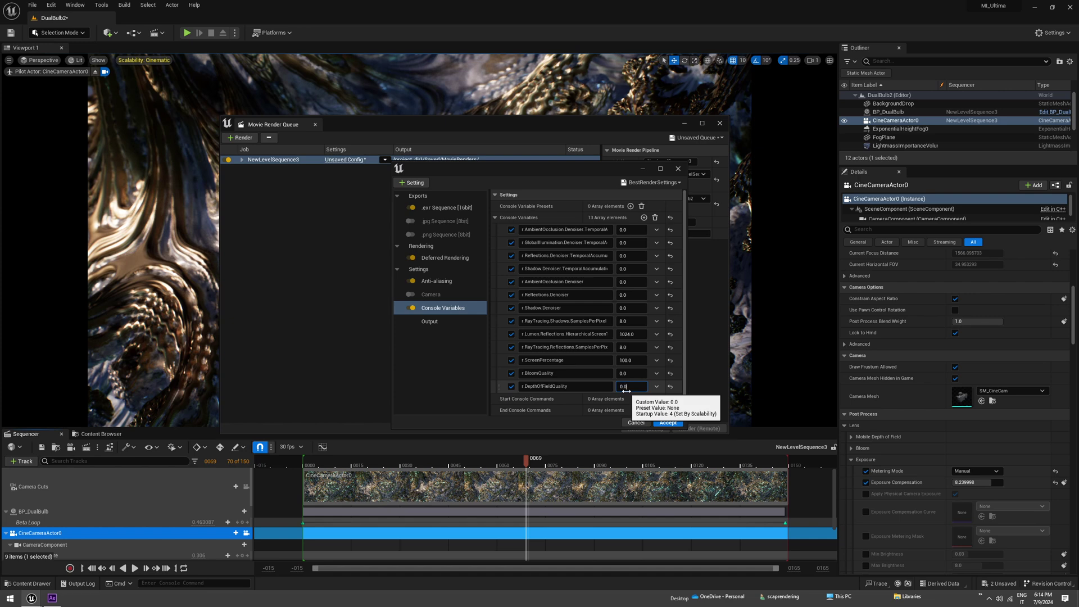
left_click(437, 281)
left_click(598, 206)
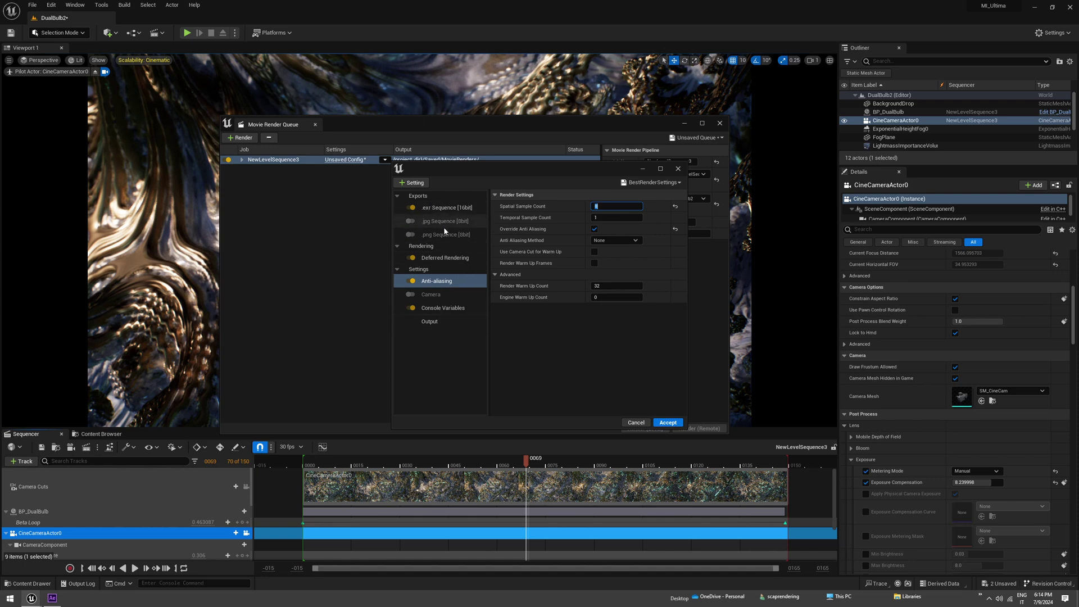
Enable 32-bit post-process materials under Deferred Rendering, accept the settings, and render NewLevelSequence3 locally
left_click(412, 235)
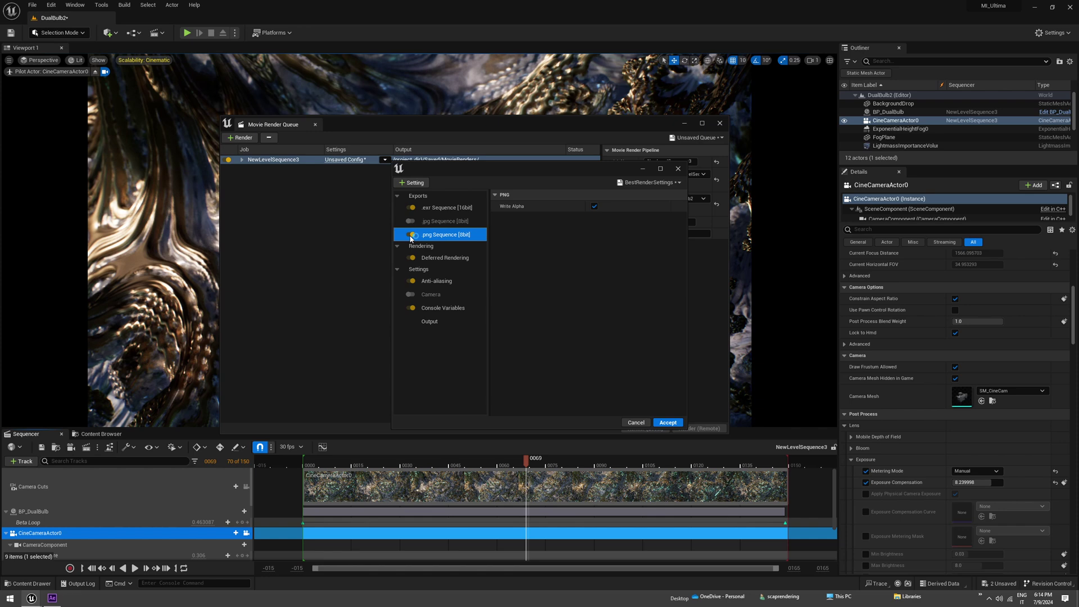
left_click(429, 260)
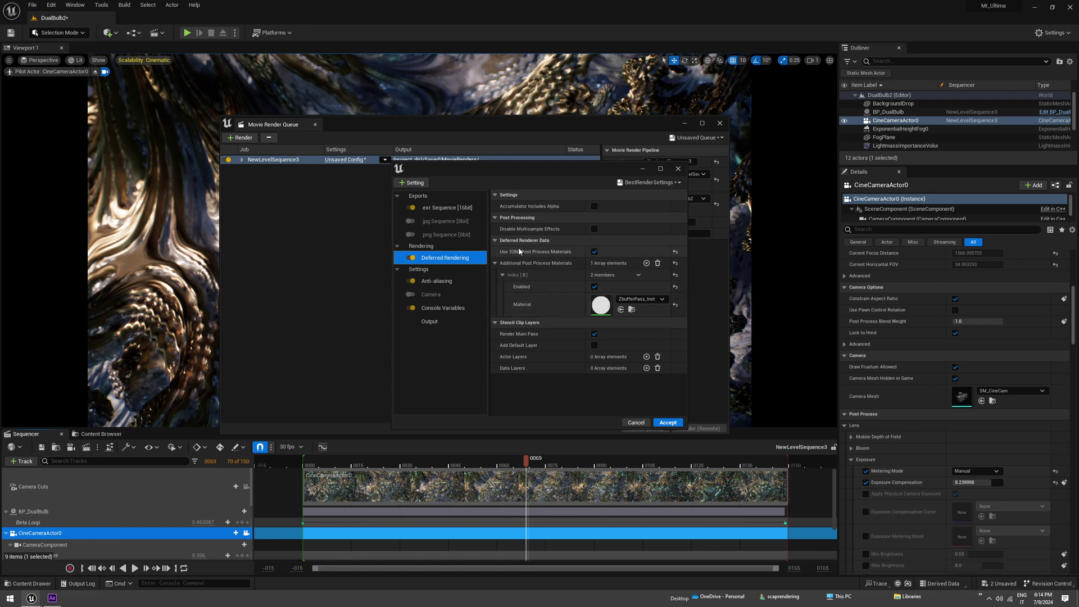
left_click(594, 251)
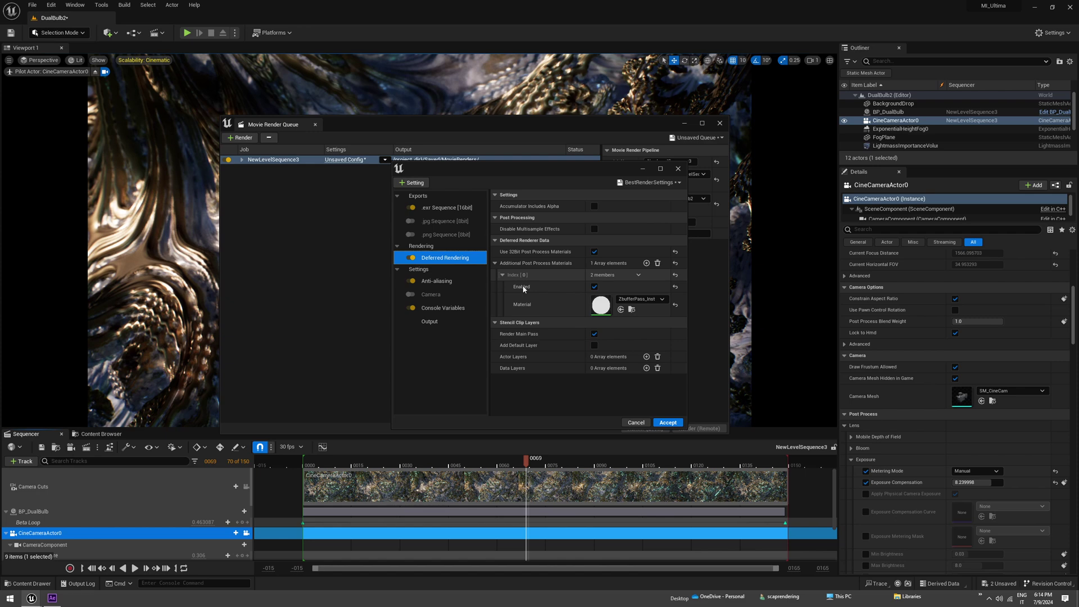
left_click(428, 322)
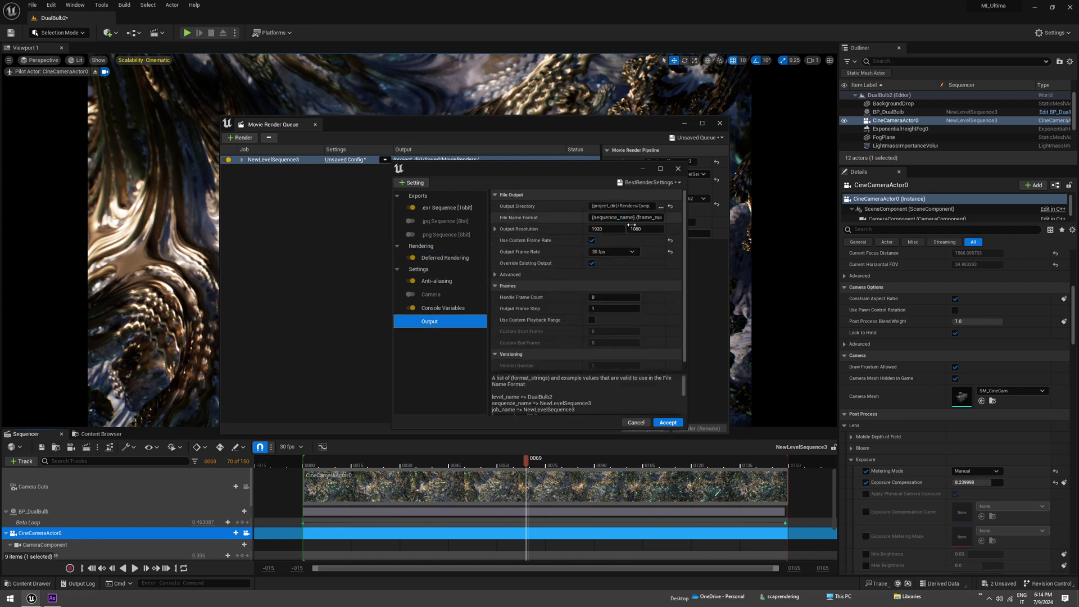
left_click(667, 422)
left_click(642, 429)
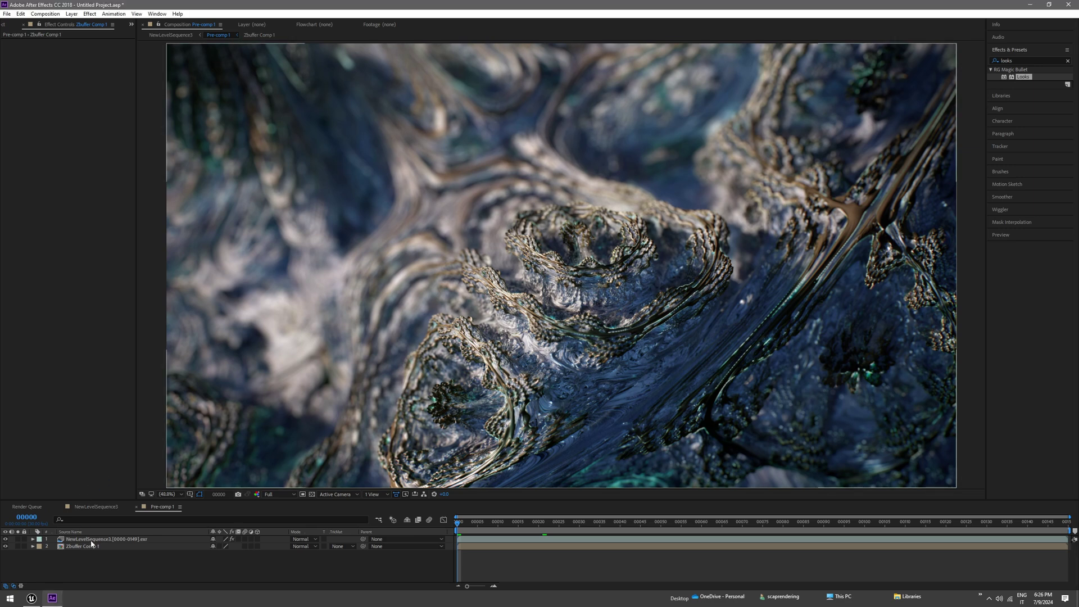
Select the NewLevelSequence3 EXR layer to view its FL Depth Of Field settings
left_click(68, 542)
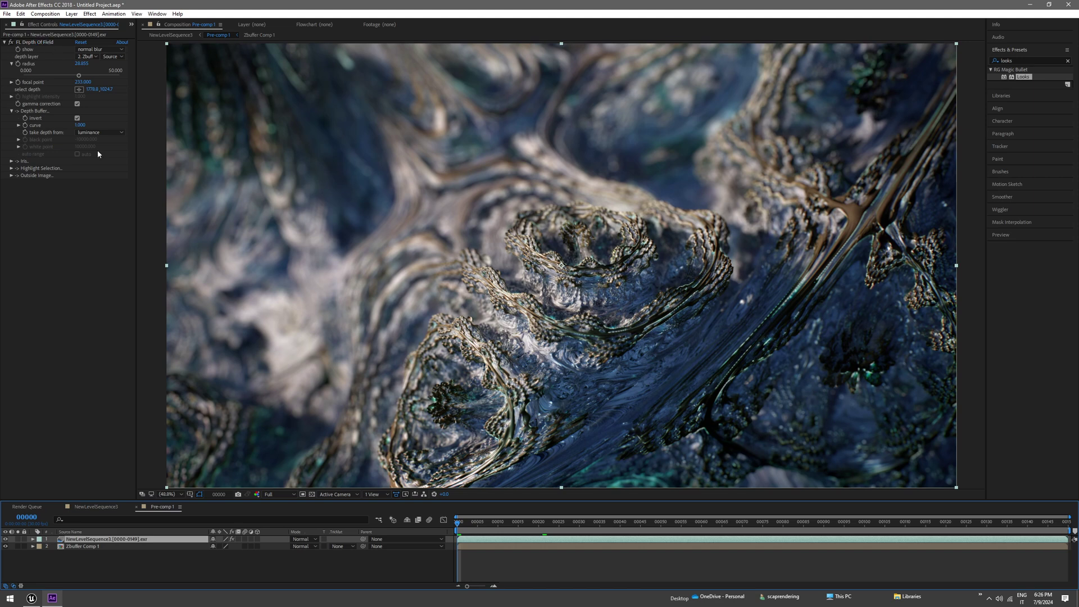
double_click(82, 547)
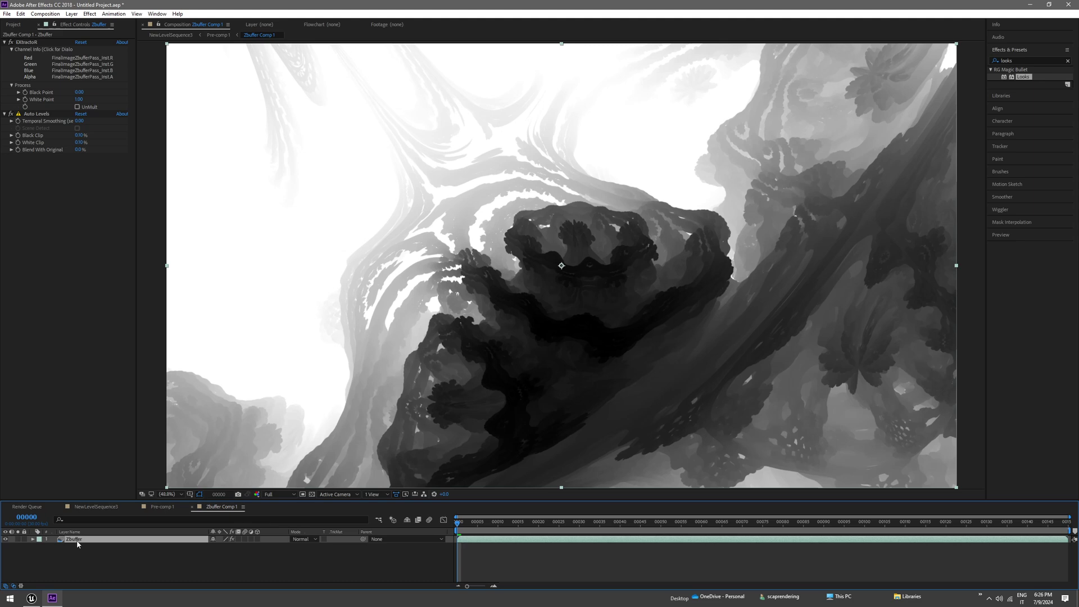
left_click(60, 78)
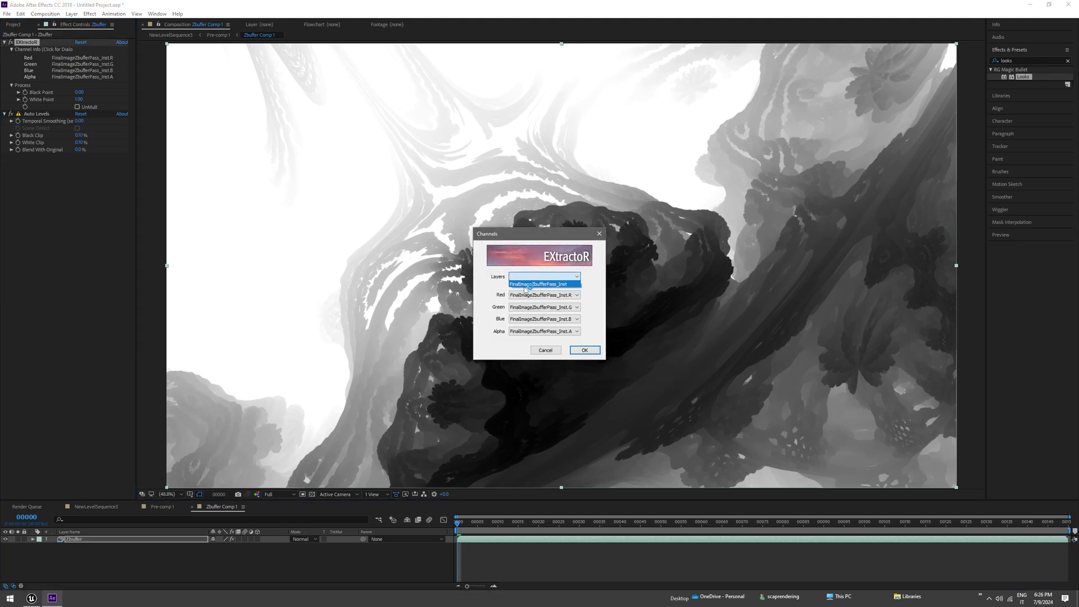
left_click(584, 350)
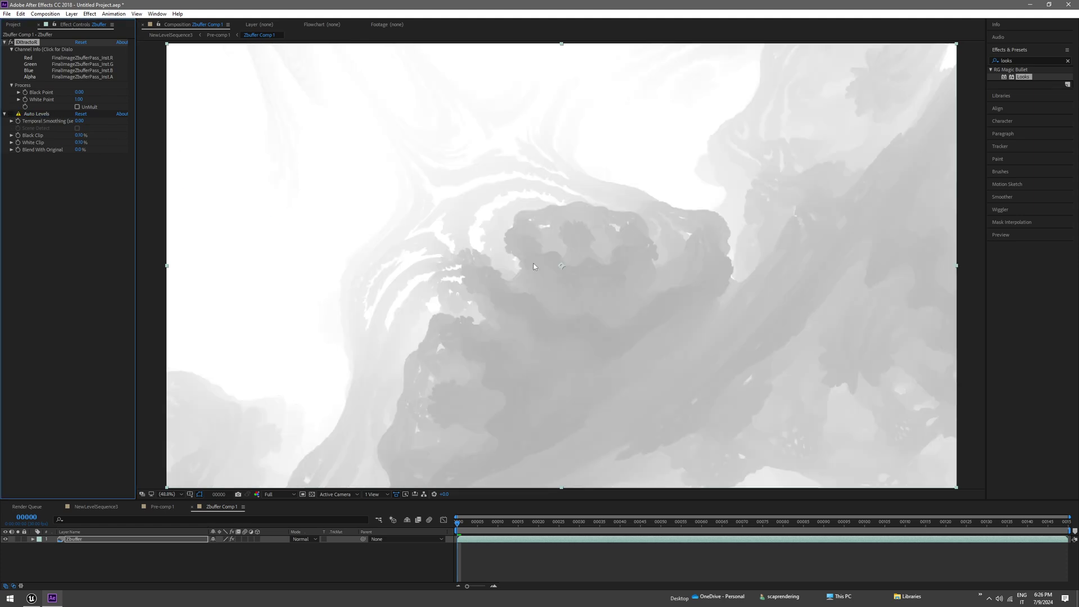
left_click(11, 115)
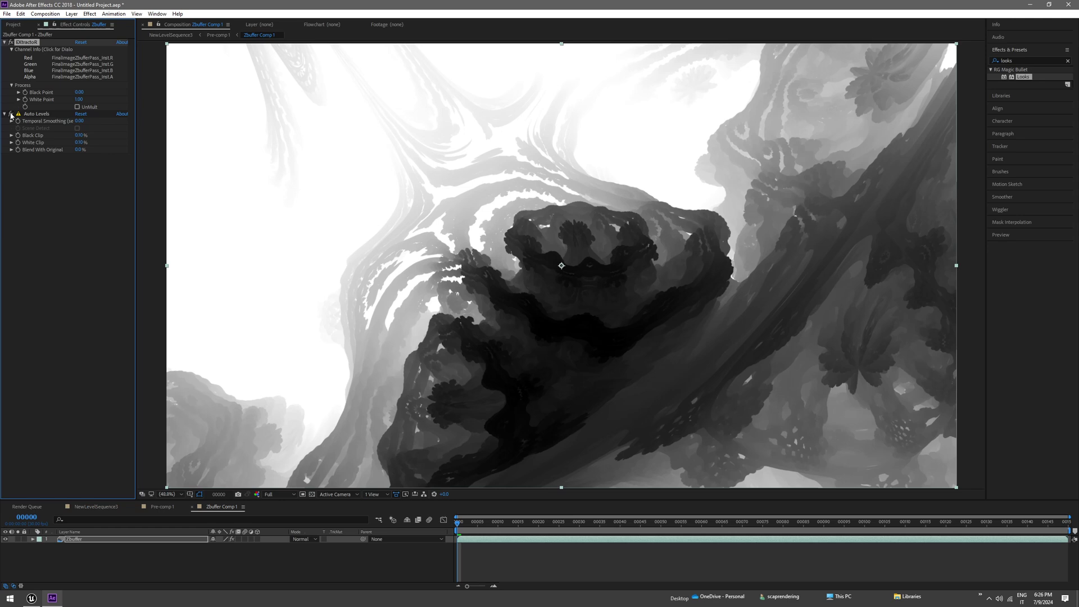
In Pre-comp 1, confirm FL Depth Of Field on the EXR render uses Zbuffer Comp 1 as its depth layer
left_click(162, 506)
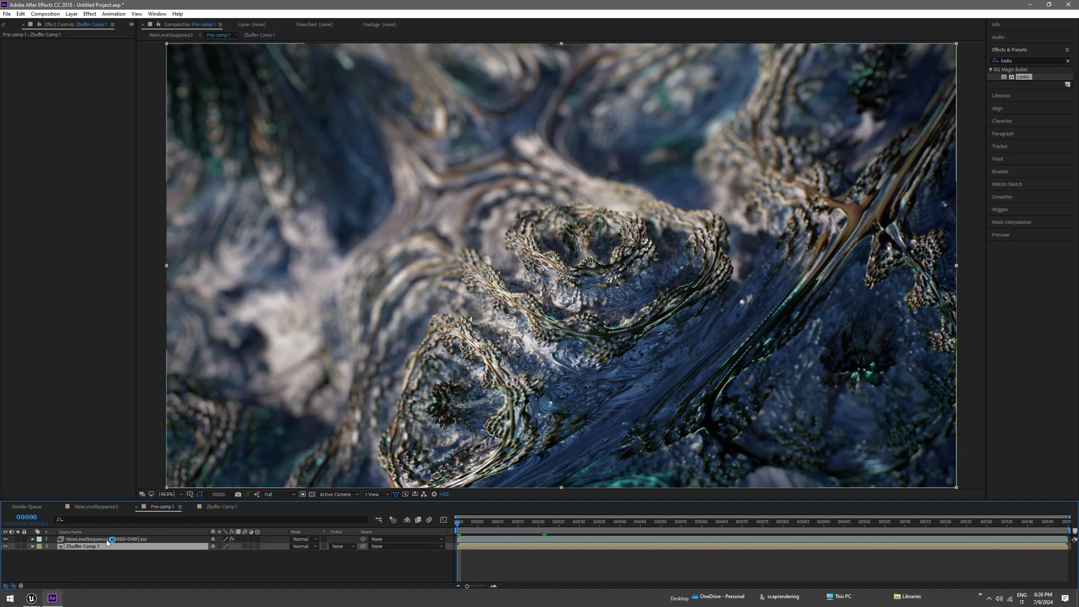
left_click(108, 539)
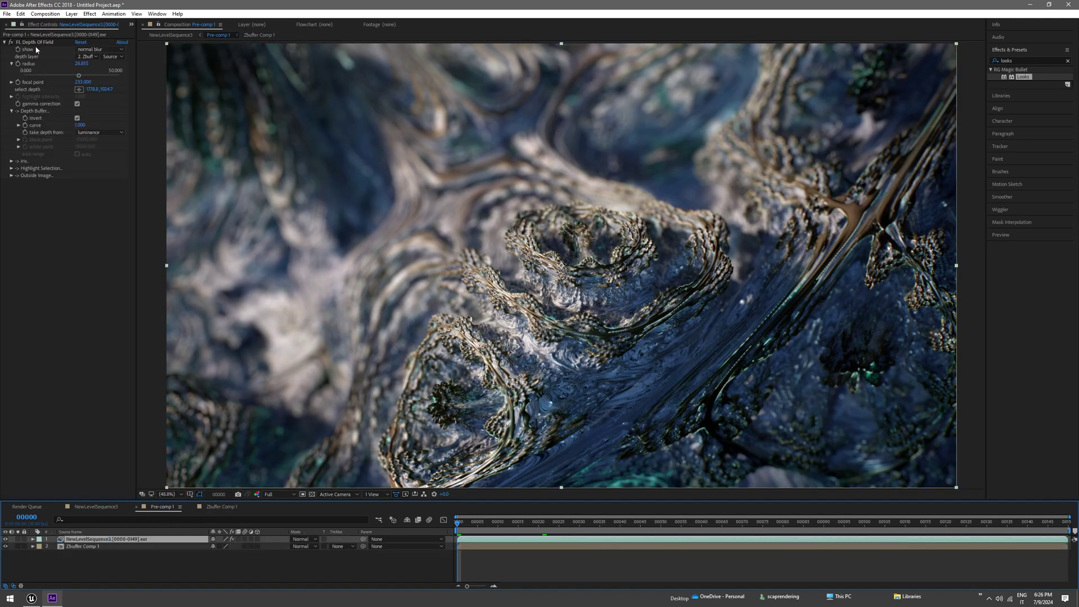
left_click(86, 57)
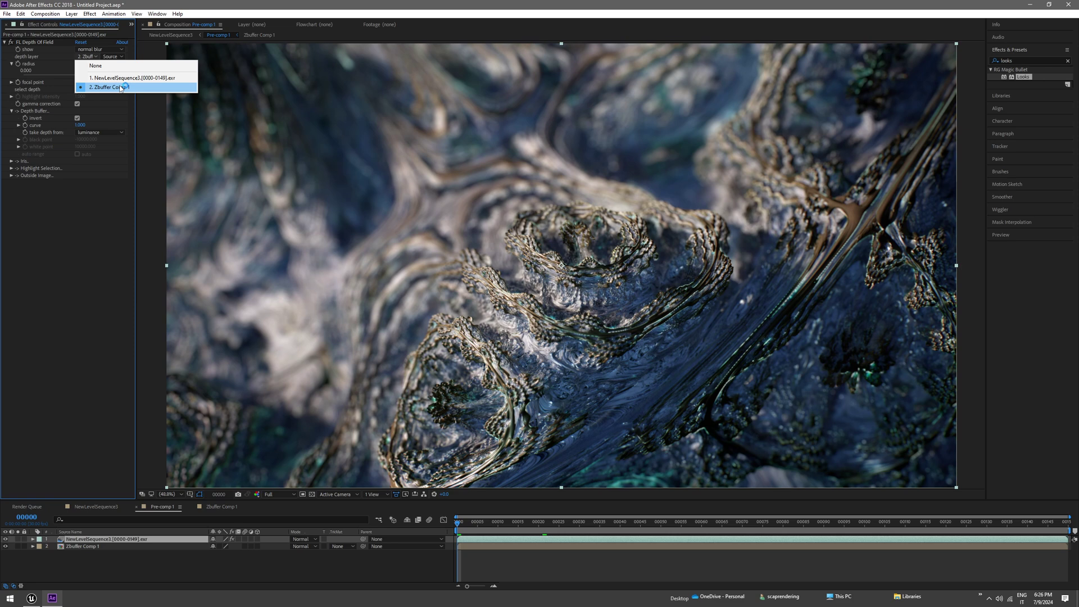
left_click(87, 184)
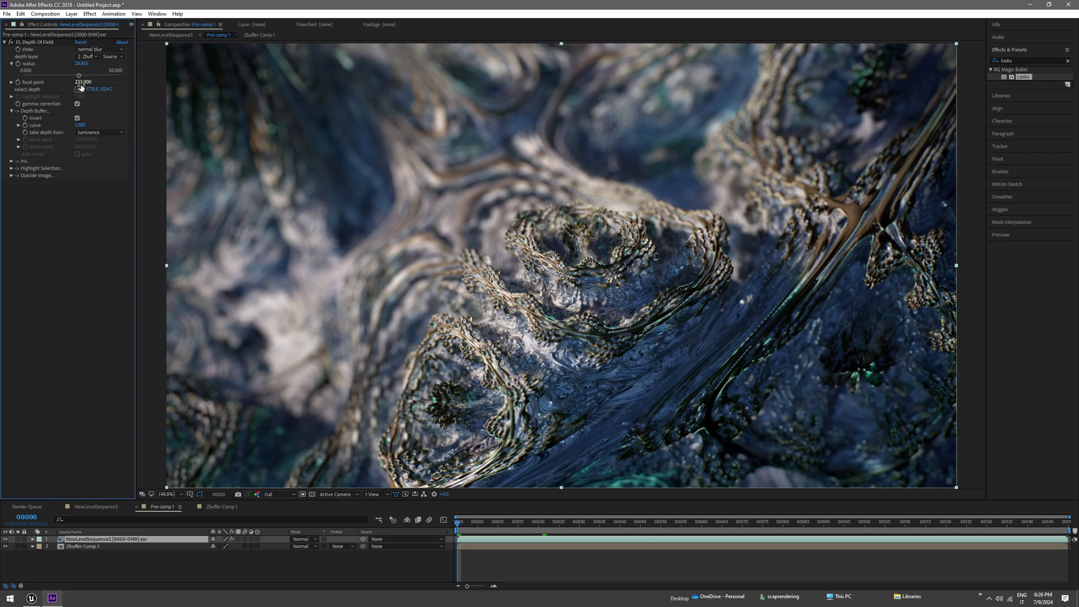
Pick the focus depth near the image centre, giving a focal point of 235.000
left_click(80, 91)
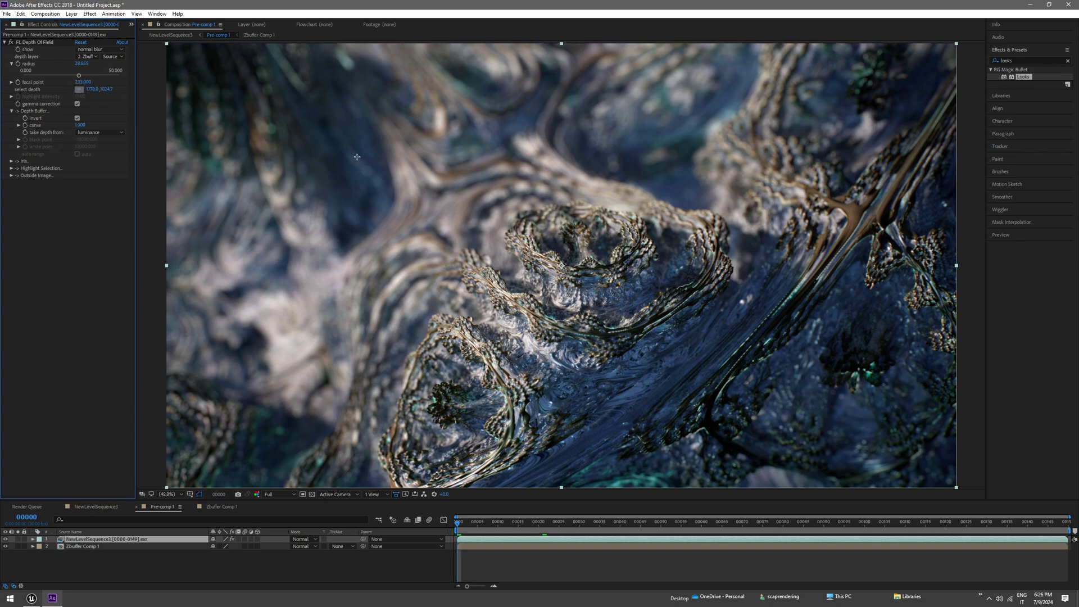
left_click(281, 155)
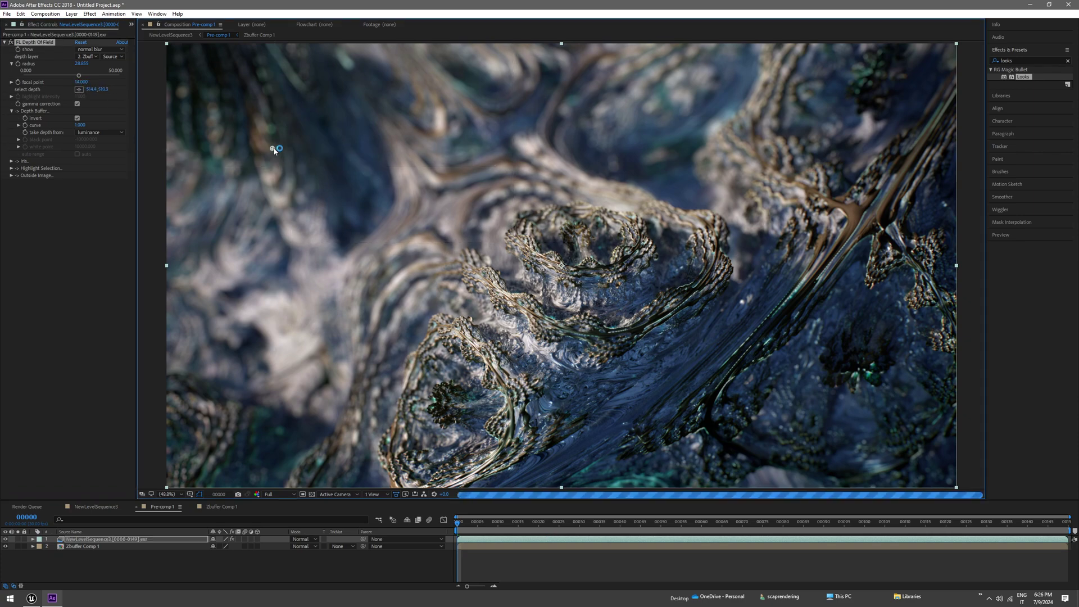
left_click(80, 90)
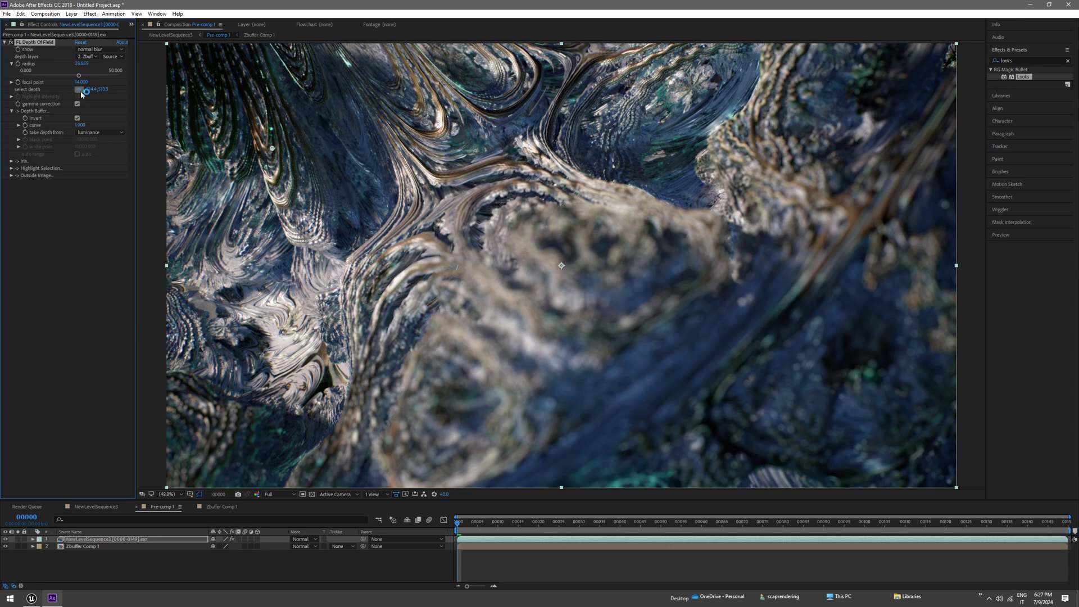
left_click(550, 265)
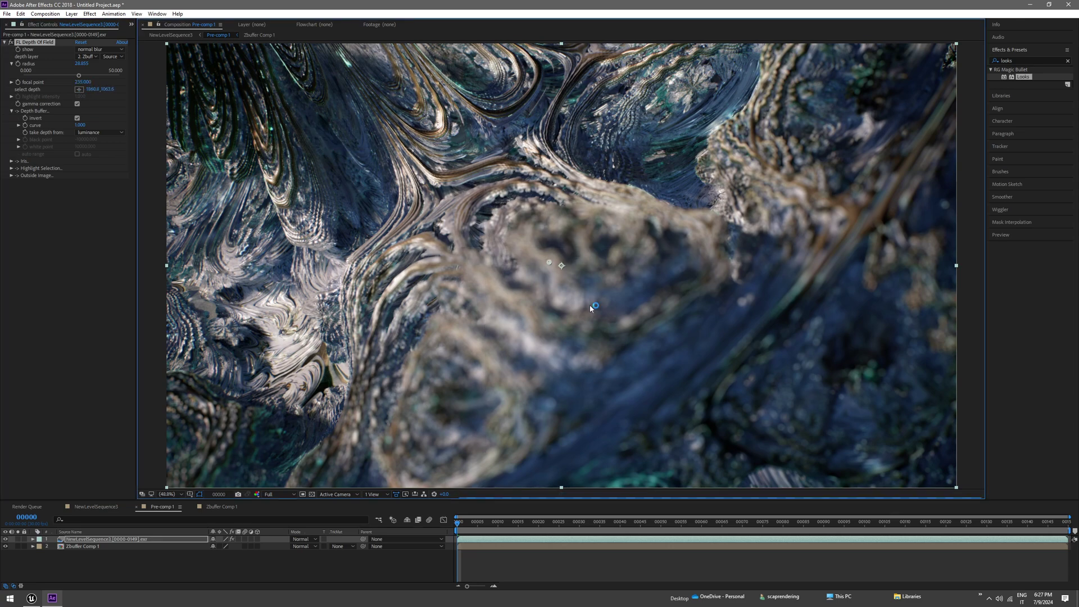